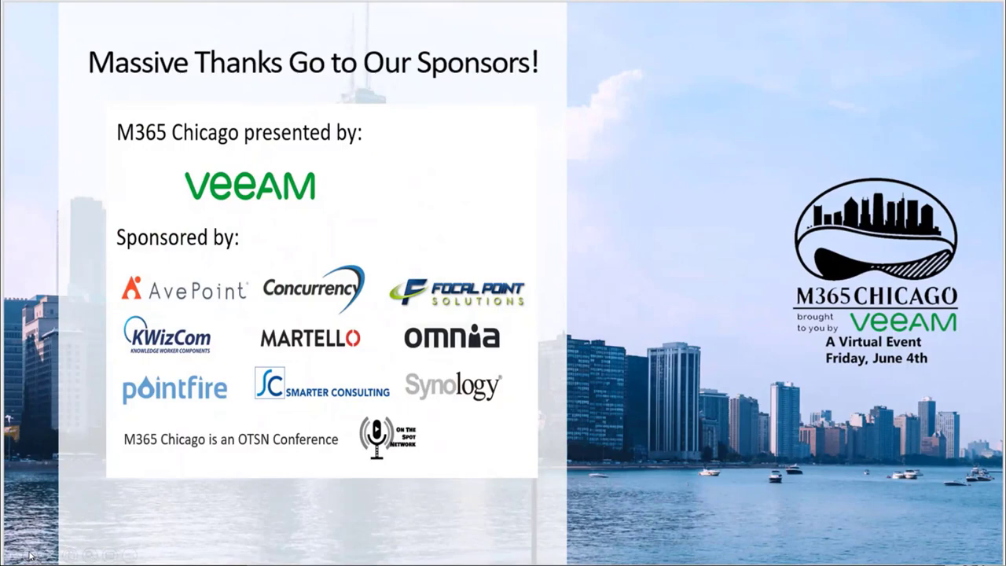
- Advance the slide show to the demo slide showing the Issue tracker team's General channel
{"action": "left_click", "coordinate": [29, 555]}
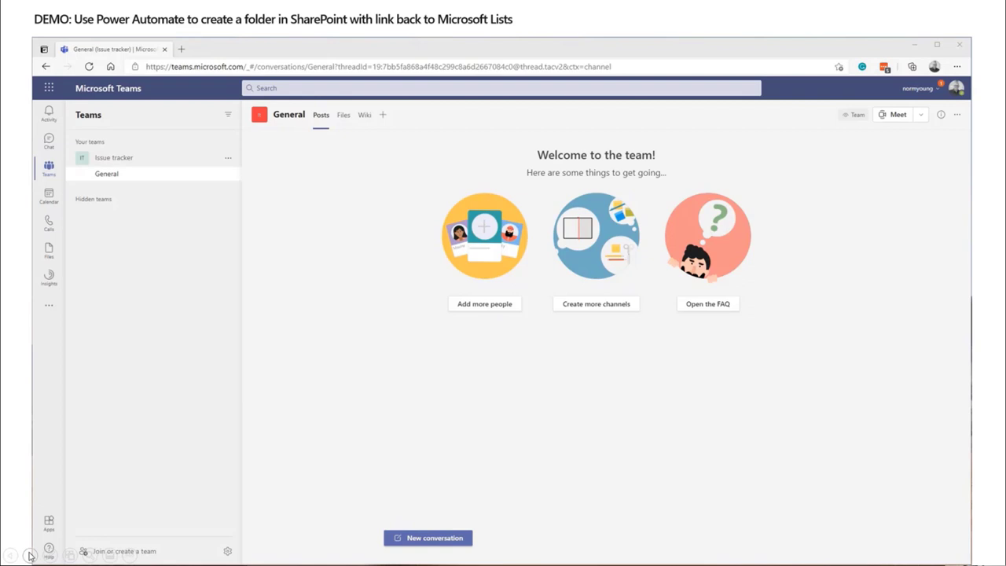
- Play the embedded demo video until the empty Issue tracker list appears
{"action": "mouse_move", "coordinate": [400, 443]}
{"action": "left_click", "coordinate": [169, 552]}
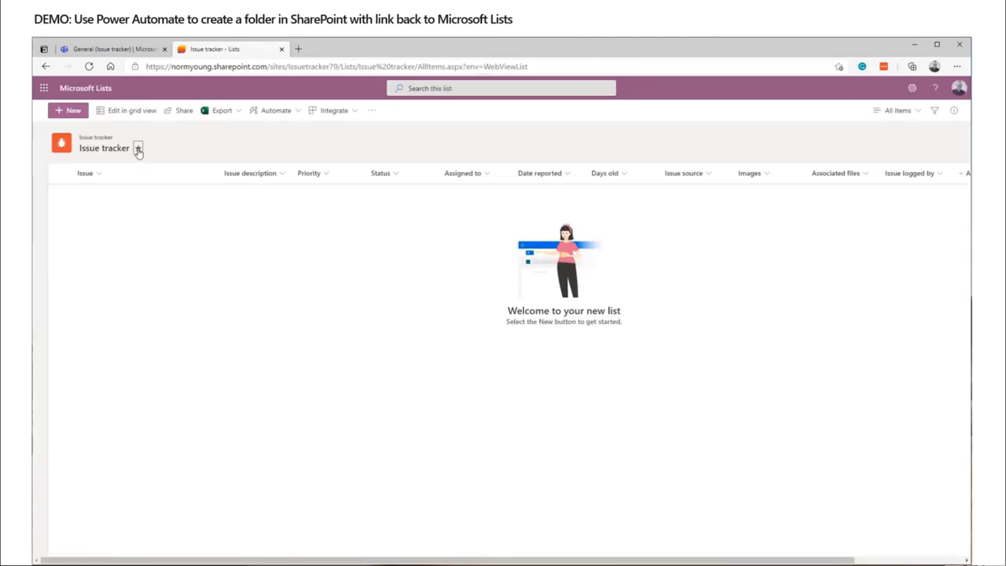
- Copy the site address, then add a Hyperlink column named 'Folder Location' to Issue tracker
{"action": "left_click_drag", "start_coordinate": [338, 66], "coordinate": [135, 62]}
{"action": "key", "text": "ctrl+c"}
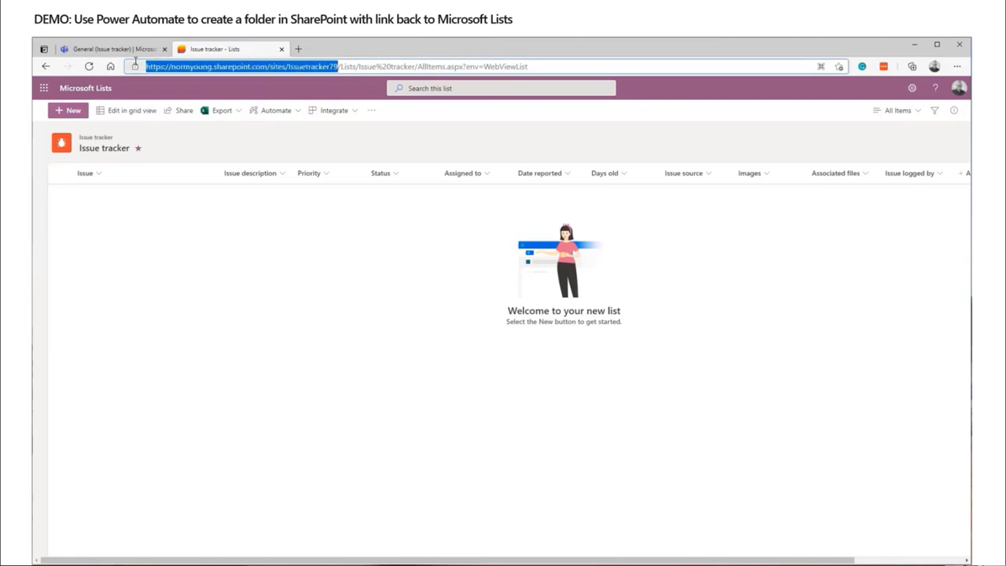
{"action": "left_click", "coordinate": [265, 308]}
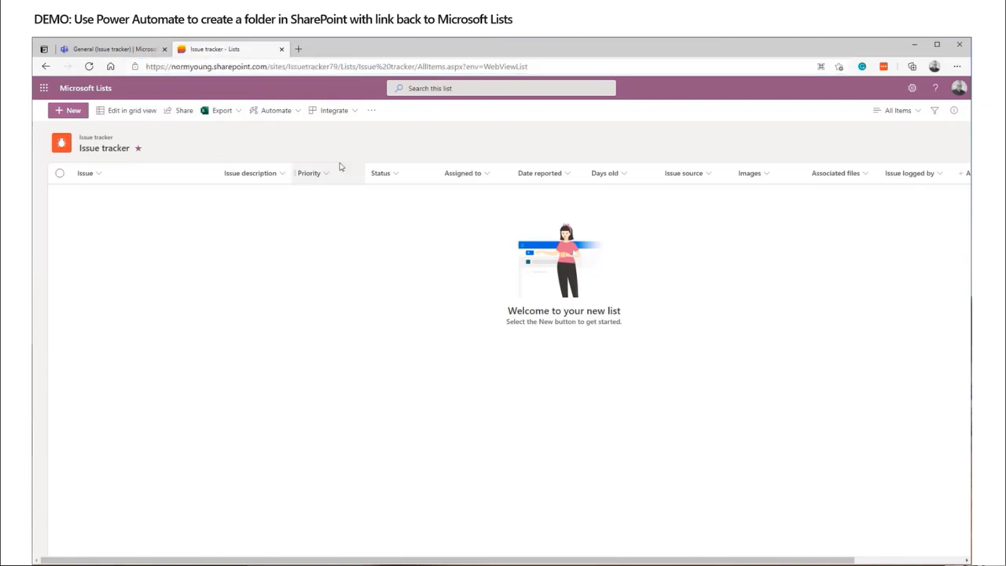
{"action": "left_click_drag", "start_coordinate": [220, 161], "coordinate": [219, 161]}
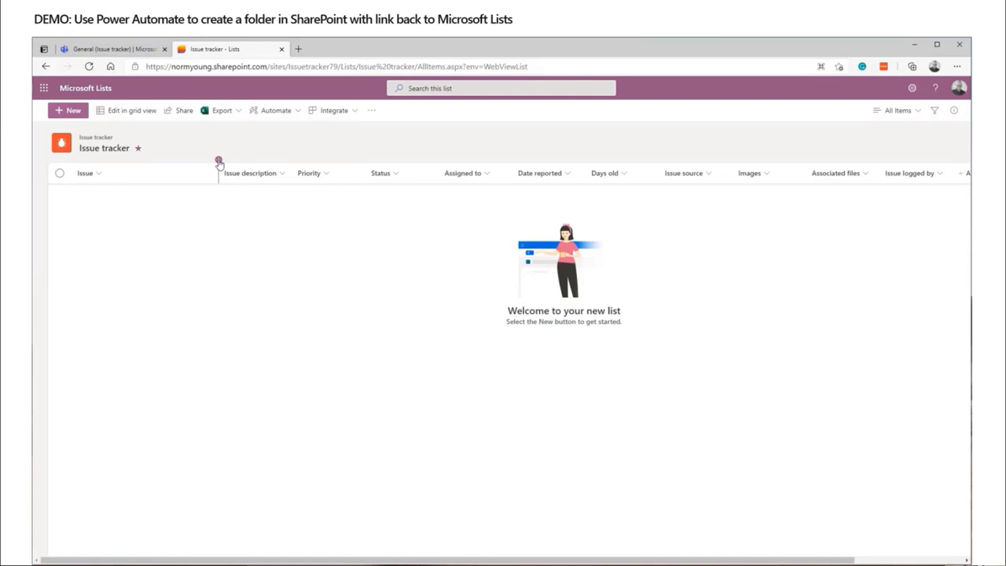
{"action": "left_click", "coordinate": [219, 161]}
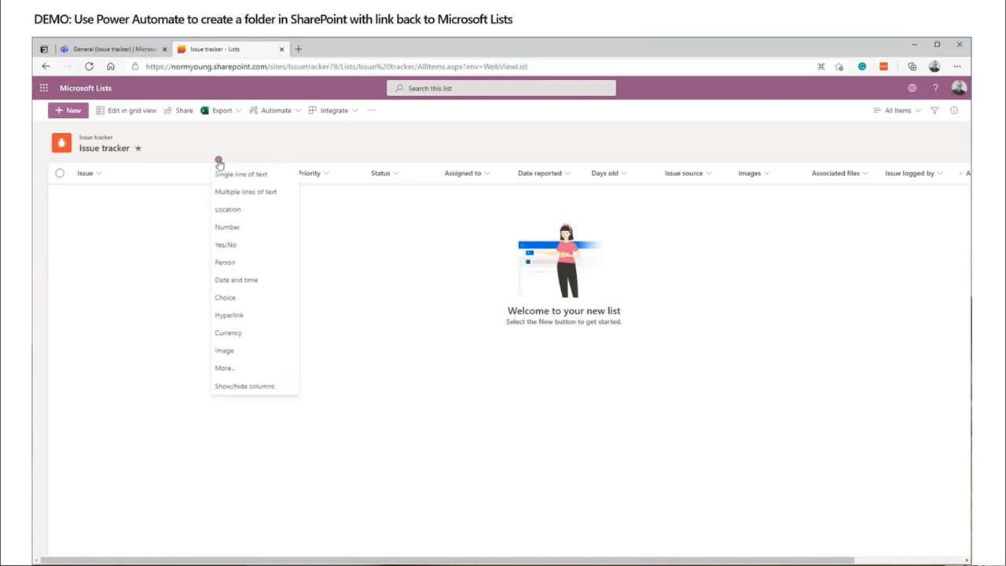
{"action": "left_click", "coordinate": [234, 315]}
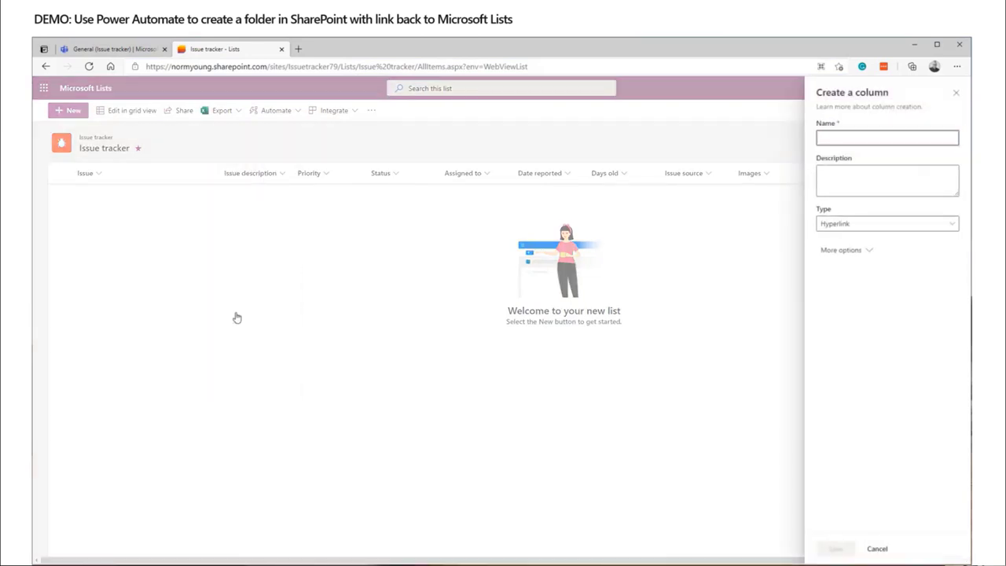
{"action": "type", "text": "Folder Location"}
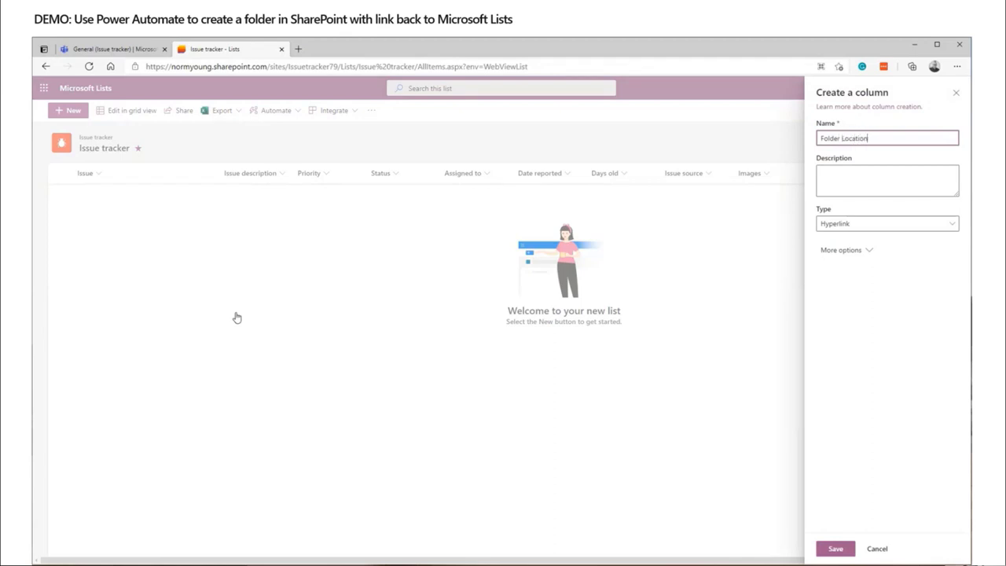
{"action": "left_click", "coordinate": [823, 552]}
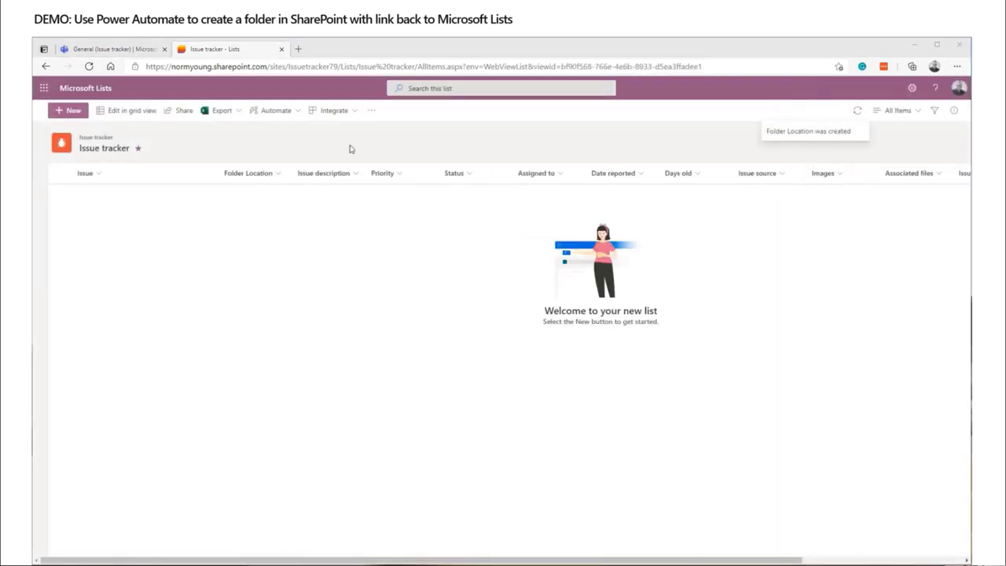
- Open the list's existing Power Automate flows from the Integrate menu
{"action": "left_click", "coordinate": [355, 117]}
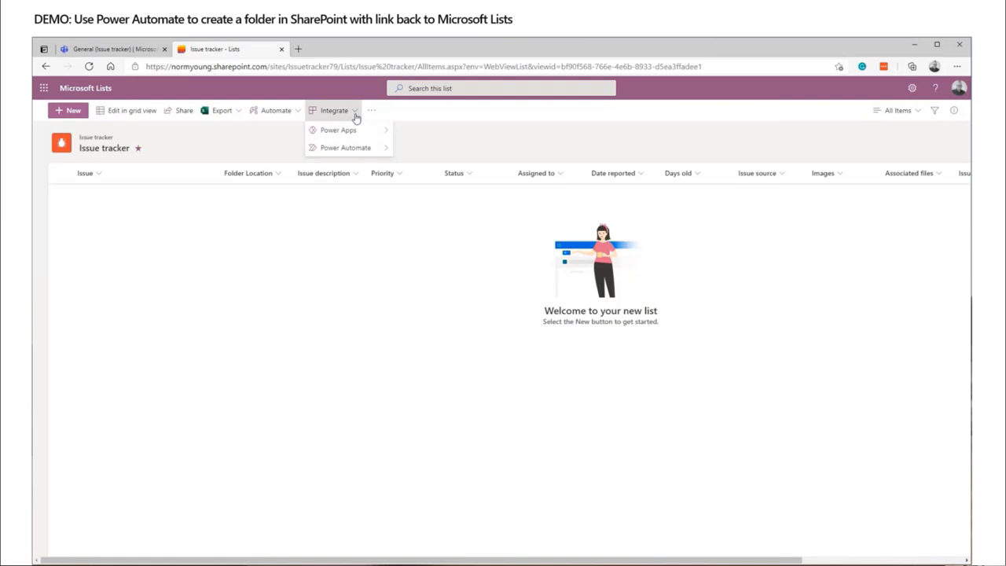
{"action": "mouse_move", "coordinate": [355, 151]}
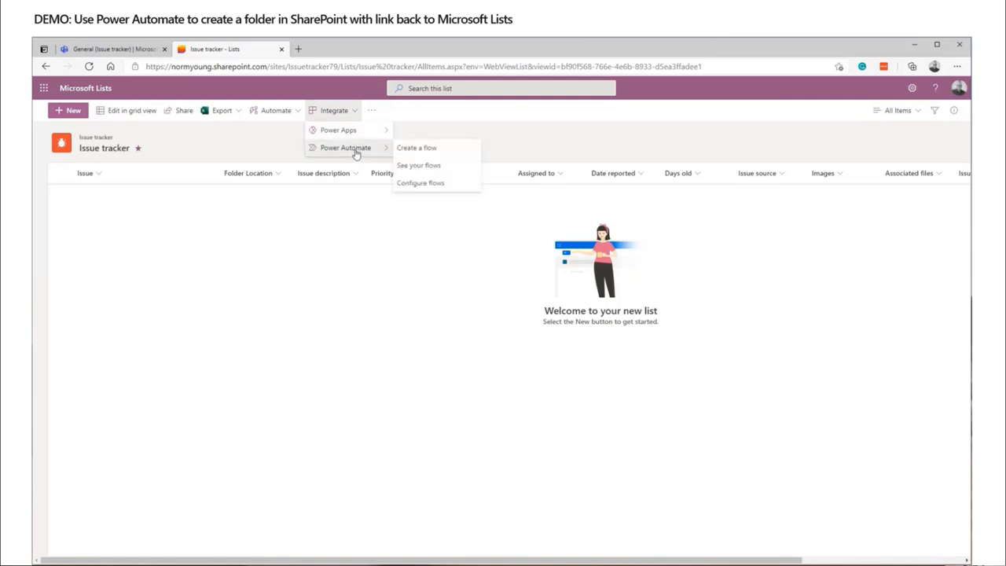
{"action": "left_click", "coordinate": [432, 167]}
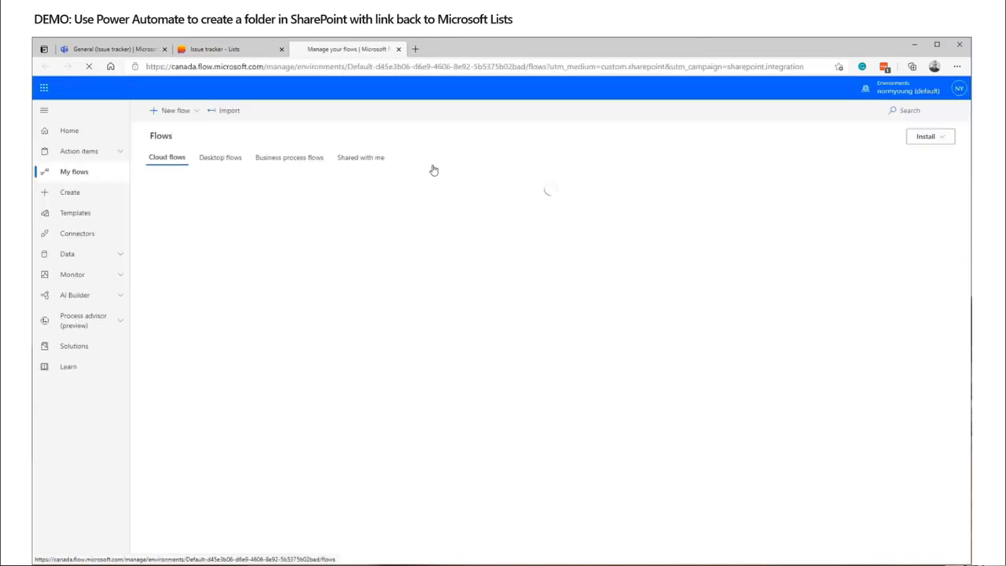
- Create automated cloud flow 'Issue Tracker Teams - New' triggered by SharePoint 'When an item is created'
{"action": "left_click", "coordinate": [200, 116]}
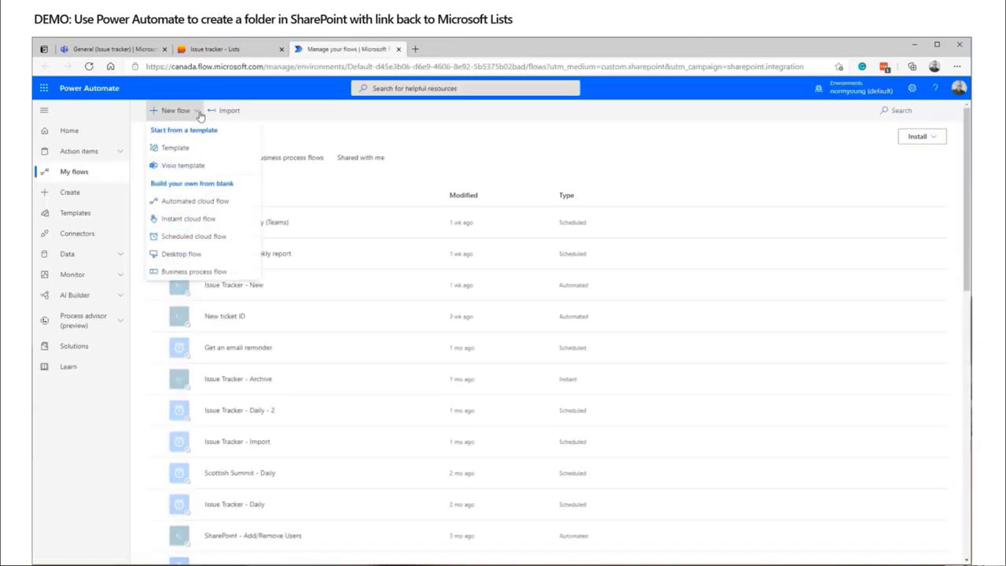
{"action": "left_click", "coordinate": [198, 202]}
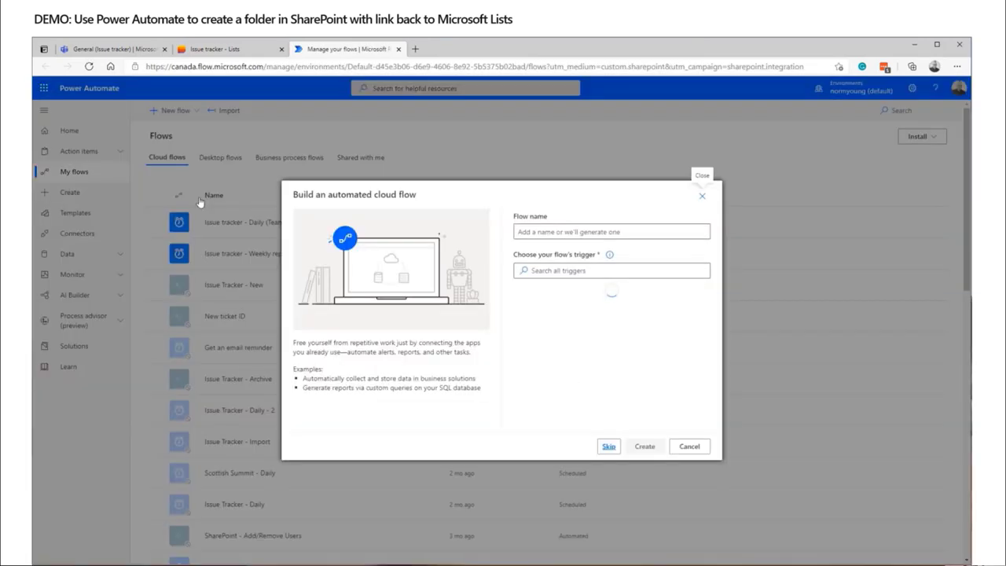
{"action": "left_click", "coordinate": [545, 232]}
{"action": "type", "text": "I"}
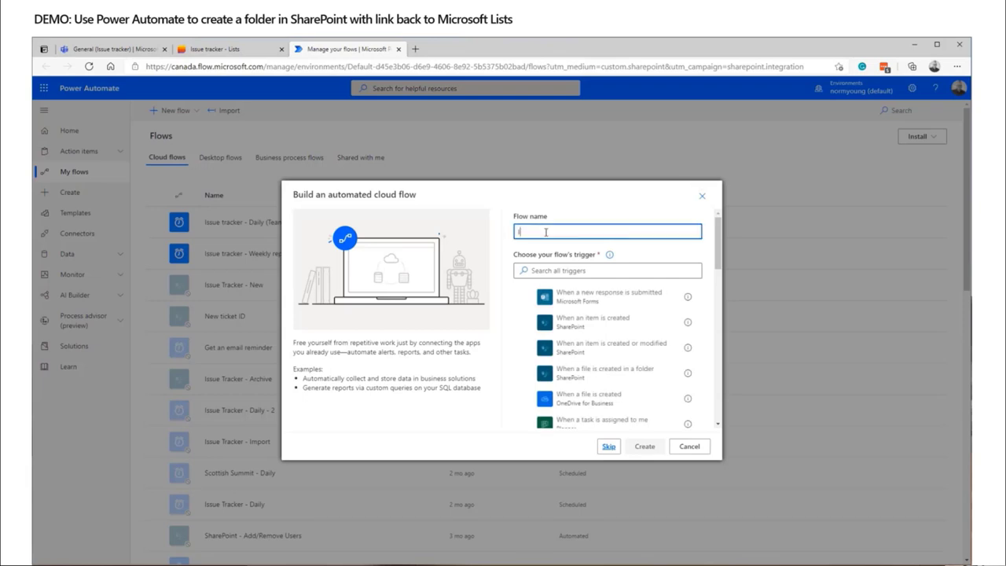
{"action": "type", "text": "ssue Tracker Teams - New"}
{"action": "left_click", "coordinate": [599, 325]}
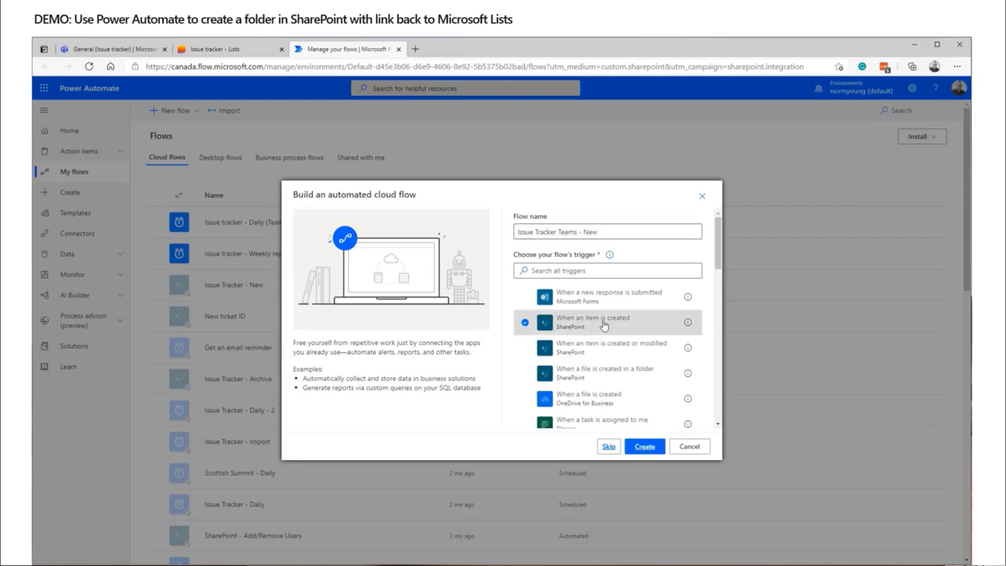
{"action": "left_click", "coordinate": [644, 447]}
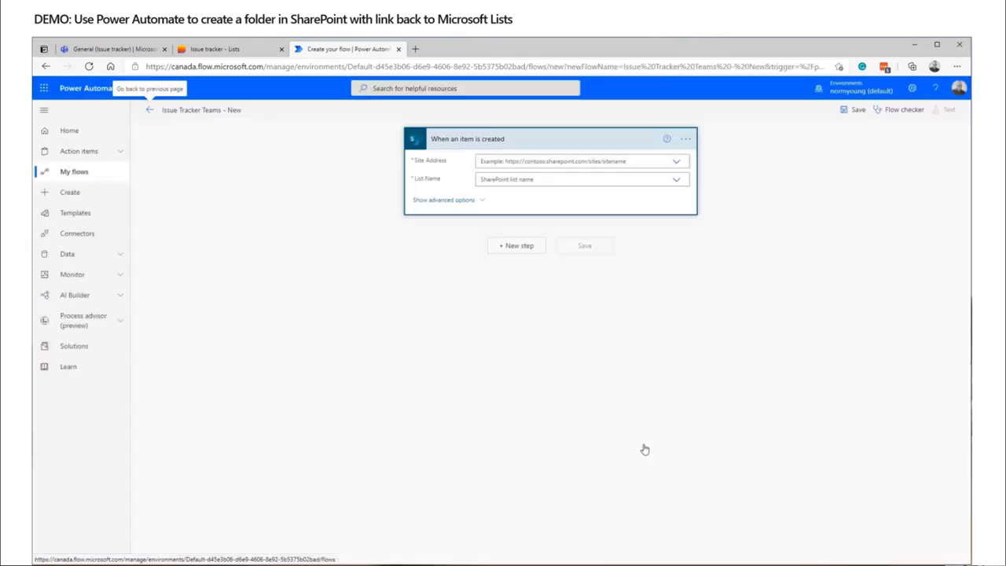
- Rename the trigger step to include 'Issue tracker'
{"action": "left_click", "coordinate": [686, 139]}
{"action": "left_click", "coordinate": [723, 154]}
{"action": "left_click", "coordinate": [544, 139]}
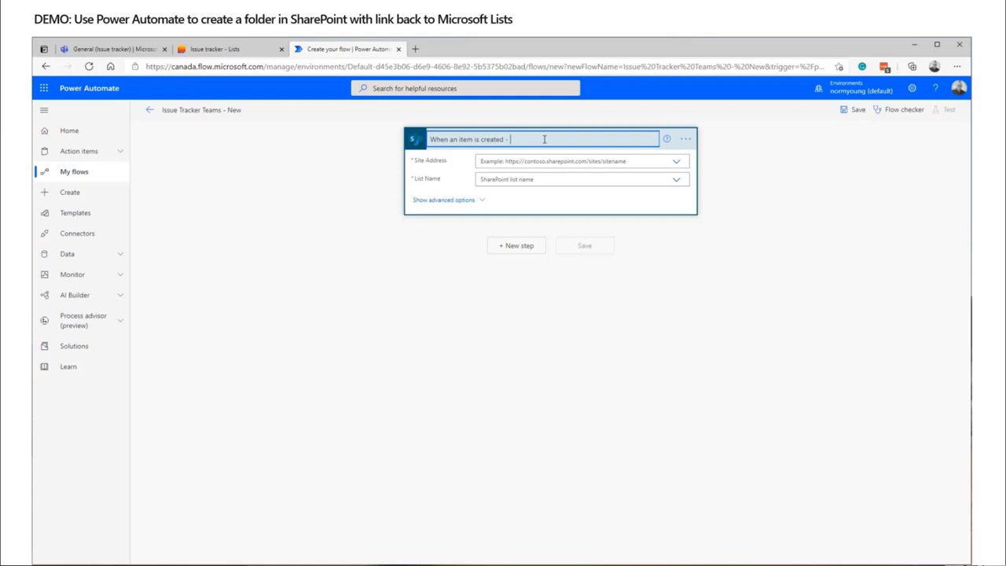
{"action": "key", "text": "BackSpace"}
{"action": "key", "text": "BackSpace"}
{"action": "key", "text": "BackSpace"}
{"action": "type", "text": "Issue tracke"}
- Point the trigger at the pasted Issuetracker79 site address and the Issue tracker list
{"action": "left_click", "coordinate": [677, 162]}
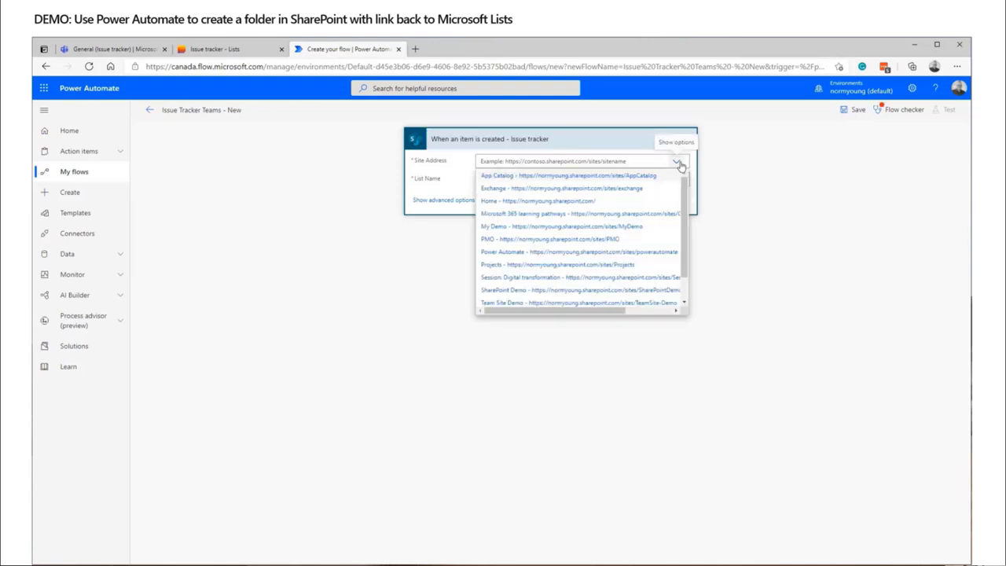
{"action": "scroll", "coordinate": [660, 233], "scroll_direction": "down", "scroll_amount": 2}
{"action": "left_click", "coordinate": [519, 301]}
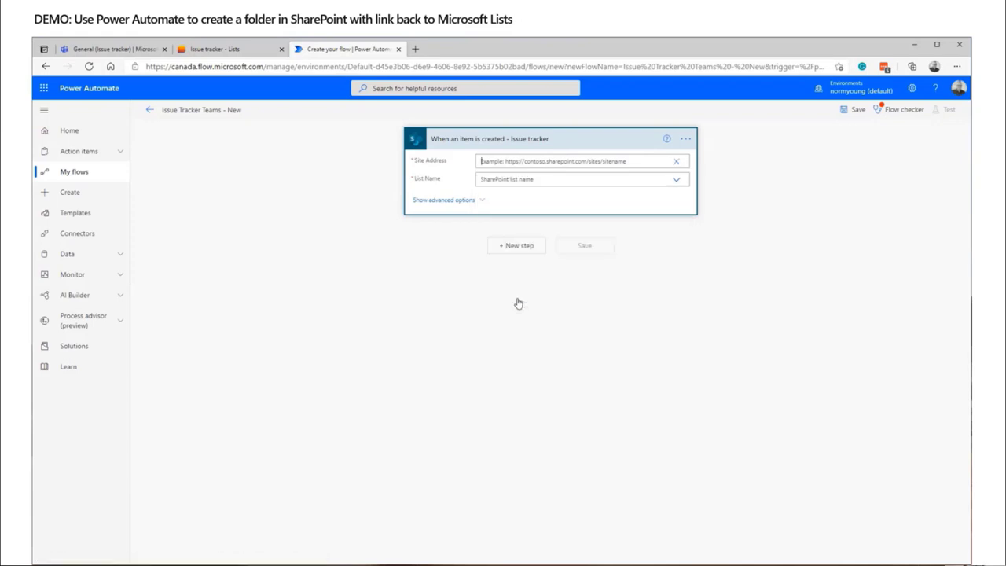
{"action": "key", "text": "ctrl+v"}
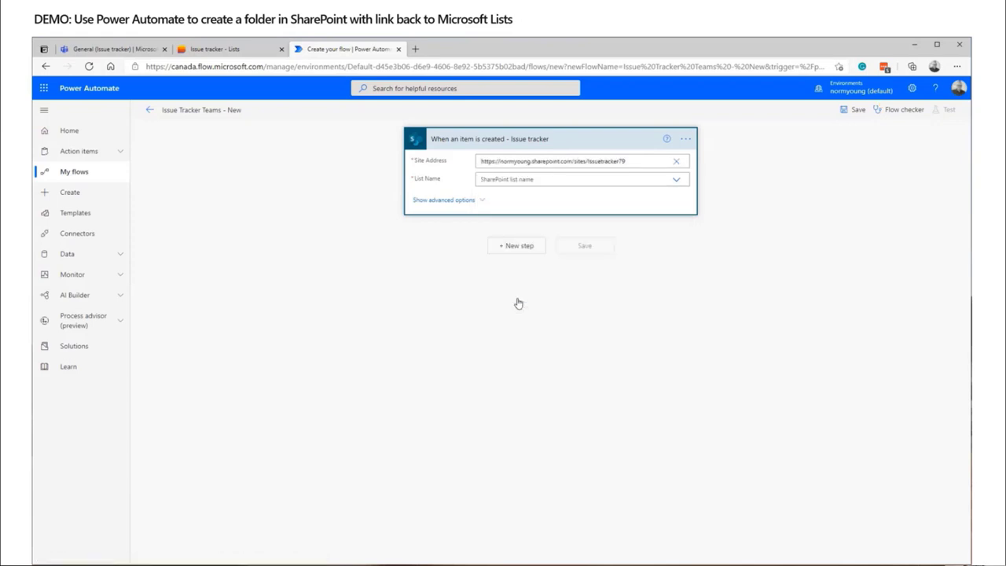
{"action": "left_click", "coordinate": [678, 184]}
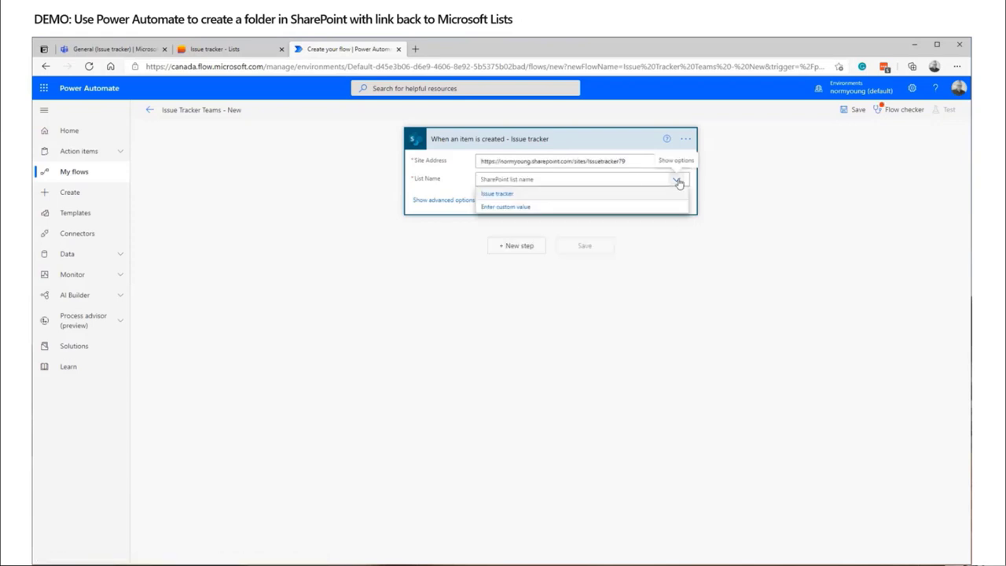
{"action": "left_click", "coordinate": [499, 196]}
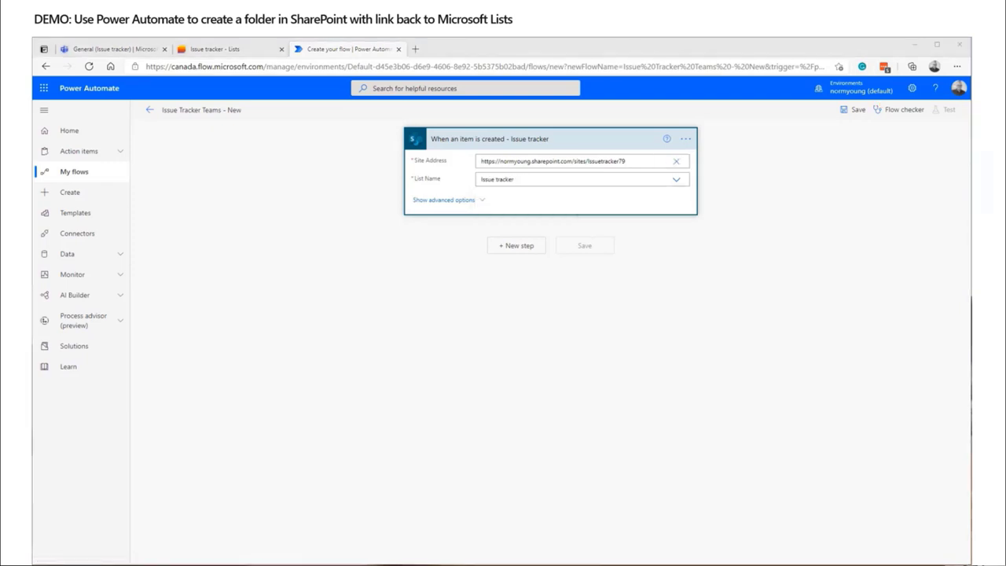
- Add a new step after the trigger and search for 'variable'
{"action": "left_click", "coordinate": [534, 250]}
{"action": "left_click", "coordinate": [512, 206]}
{"action": "type", "text": "variable"}
- Add an Initialize variable step titled '- varFolderName' declaring String variable varFolderName
{"action": "left_click", "coordinate": [472, 429]}
{"action": "left_click", "coordinate": [686, 180]}
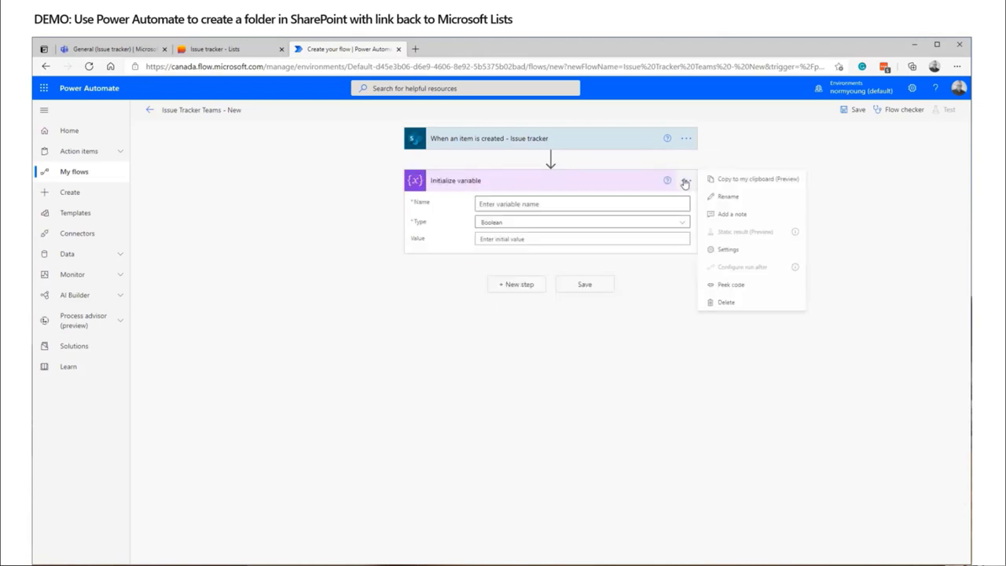
{"action": "left_click", "coordinate": [723, 197]}
{"action": "type", "text": "- varFolderName"}
{"action": "key", "text": "Tab"}
{"action": "key", "text": "Tab"}
{"action": "key", "text": "Tab"}
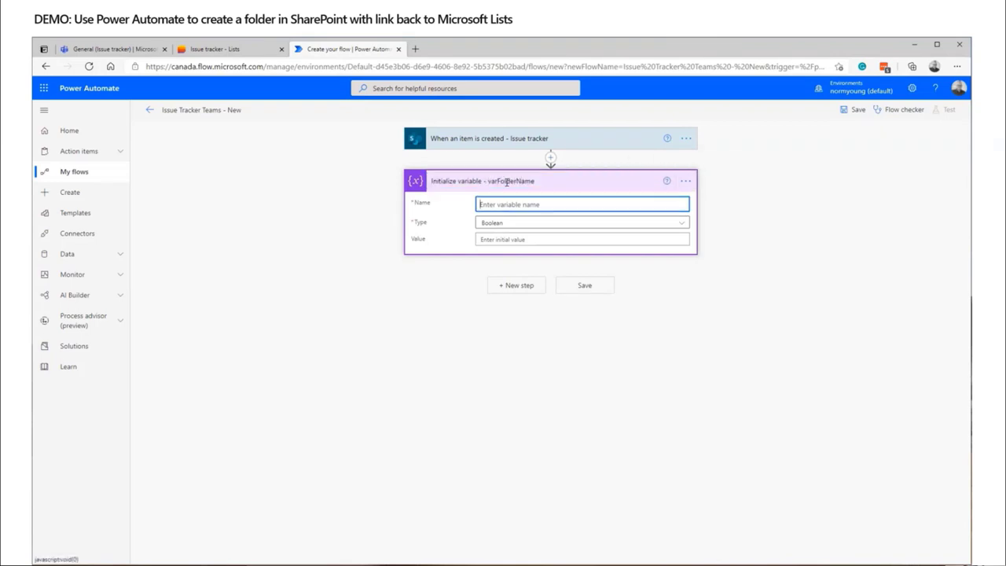
{"action": "type", "text": "varFolderName"}
{"action": "left_click", "coordinate": [492, 224]}
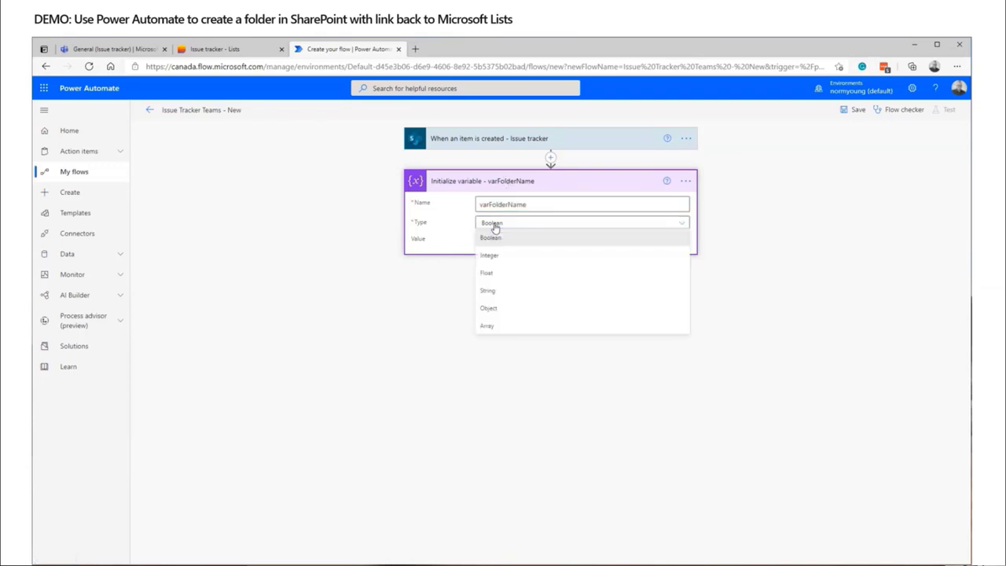
{"action": "left_click", "coordinate": [507, 292]}
- Set its value to the expression concat(ID, '-', Title) using the item's dynamic content
{"action": "left_click", "coordinate": [500, 240]}
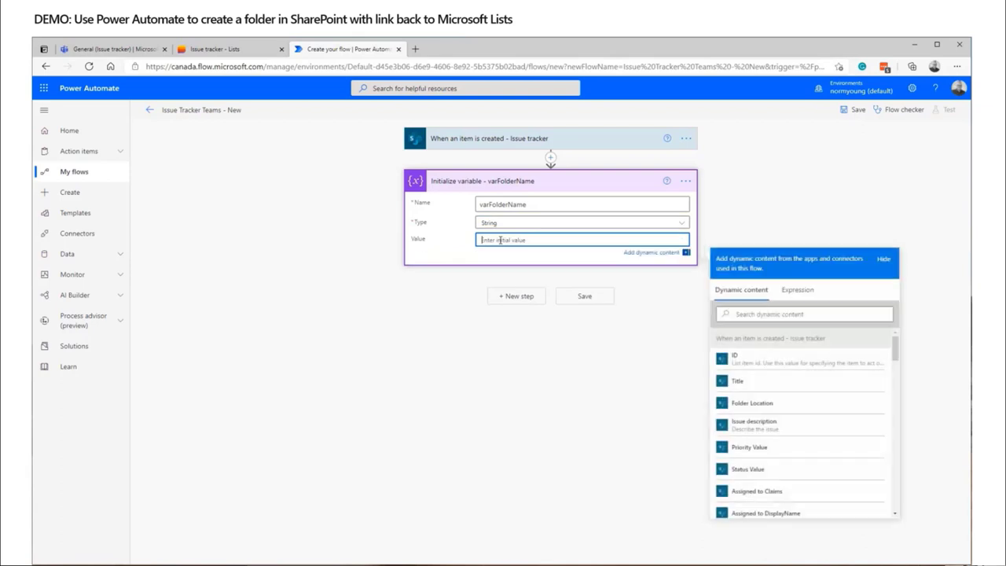
{"action": "left_click", "coordinate": [798, 290]}
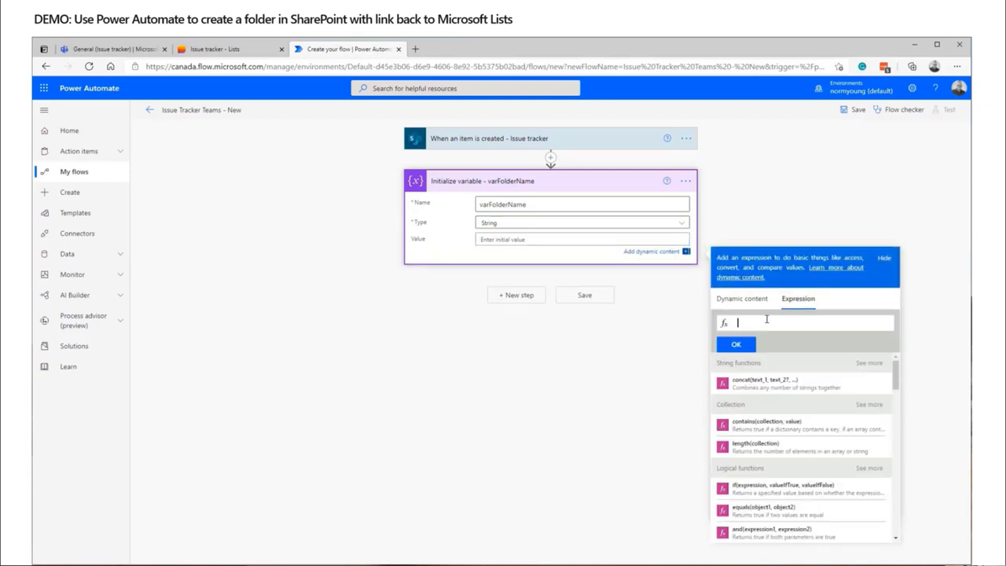
{"action": "type", "text": "concat"}
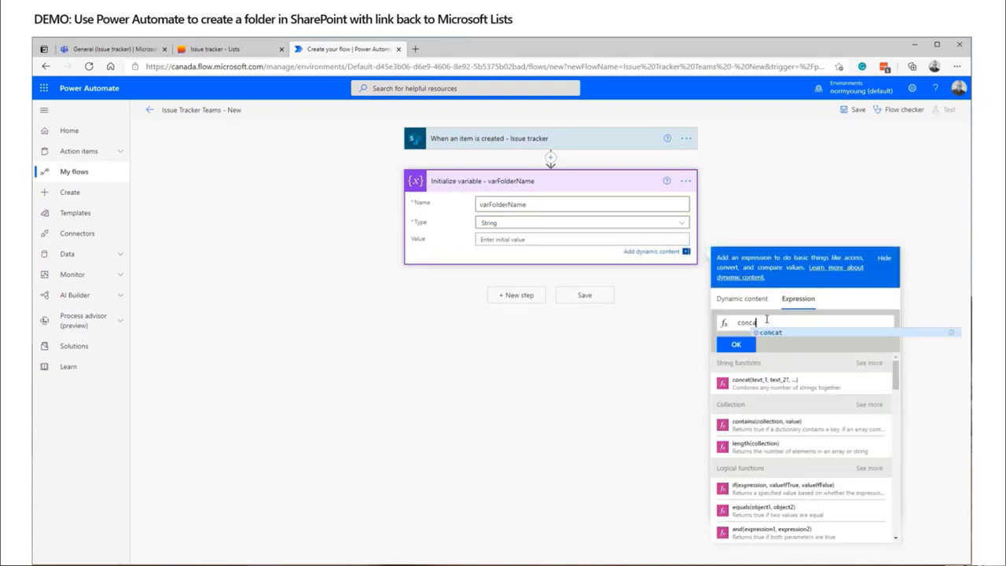
{"action": "type", "text": "("}
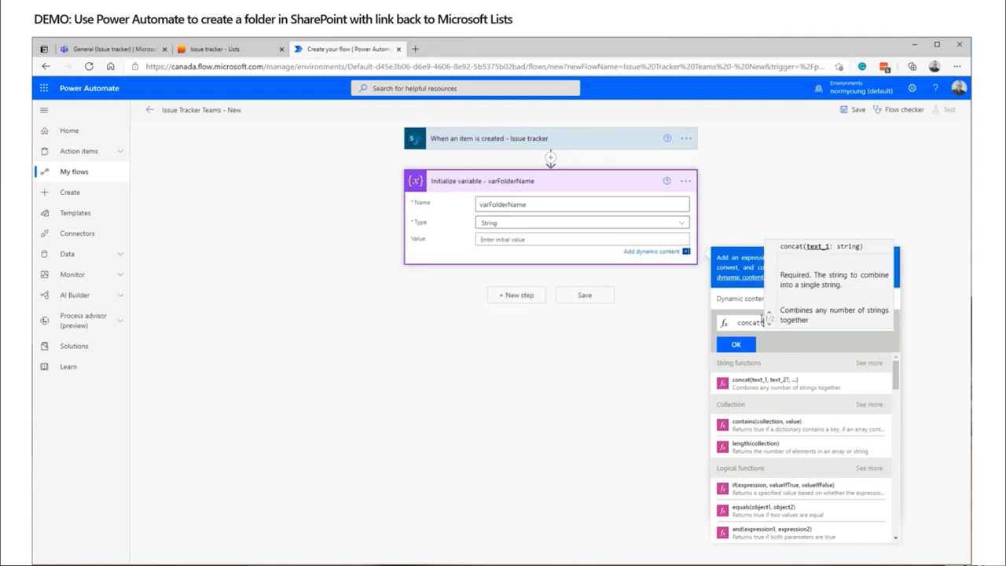
{"action": "left_click", "coordinate": [739, 305]}
{"action": "scroll", "coordinate": [782, 449], "scroll_direction": "down", "scroll_amount": 5}
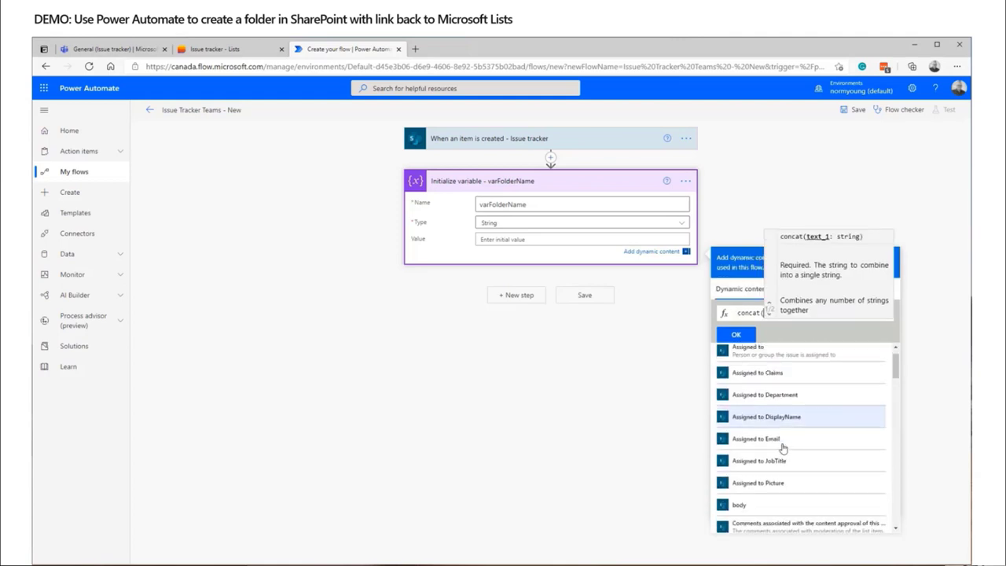
{"action": "scroll", "coordinate": [783, 450], "scroll_direction": "down", "scroll_amount": 5}
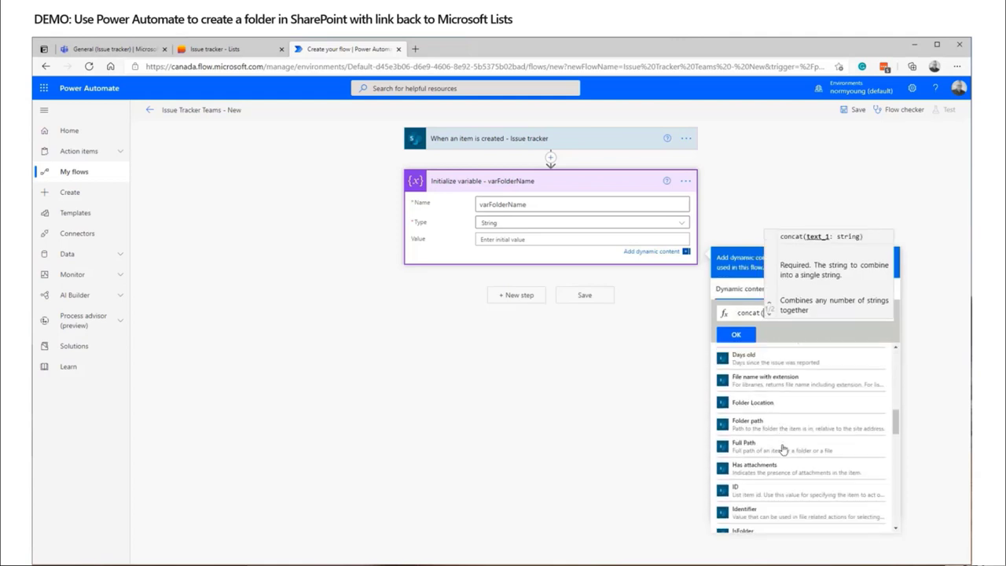
{"action": "left_click", "coordinate": [778, 493]}
{"action": "type", "text": ", "}
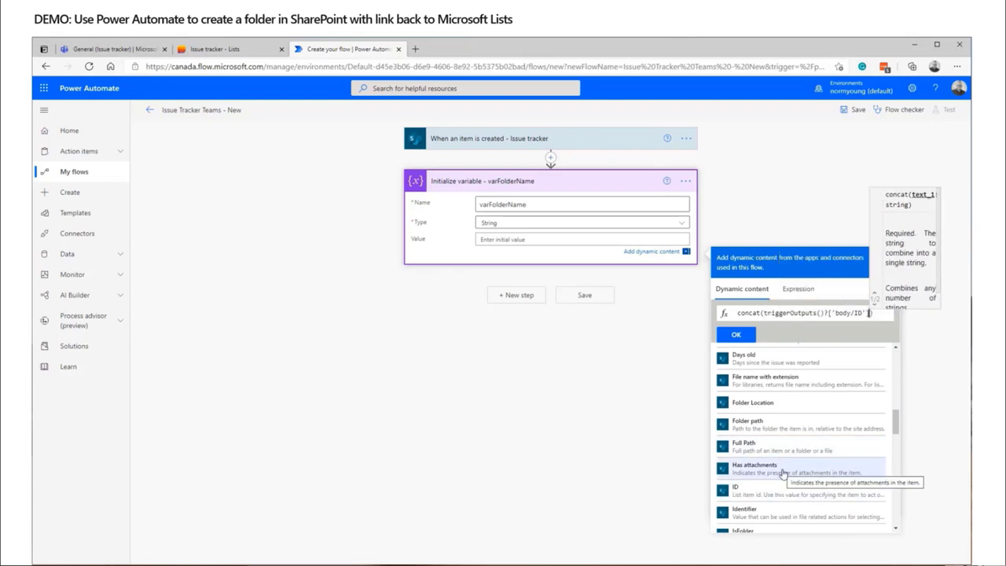
{"action": "type", "text": "'-'"}
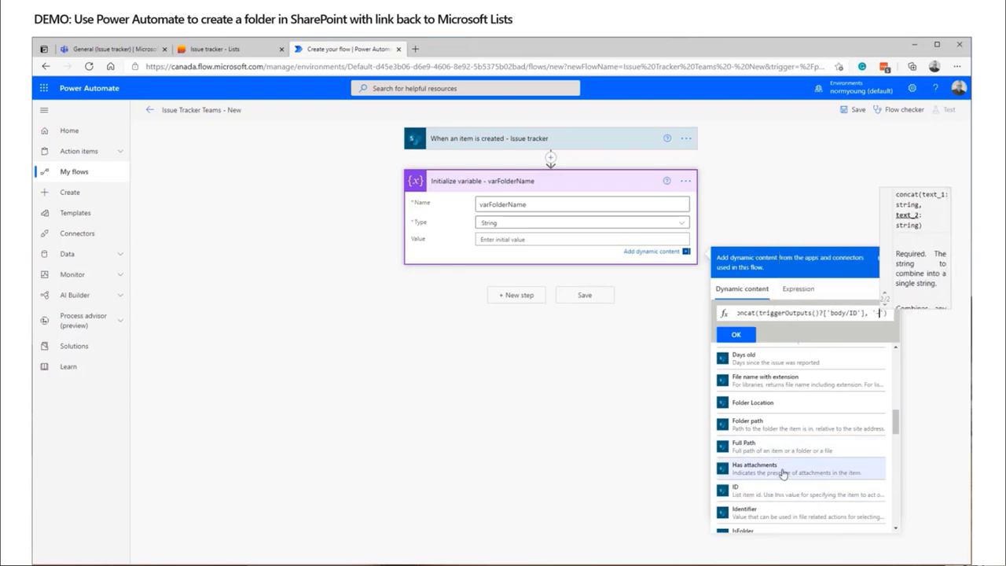
{"action": "type", "text": ","}
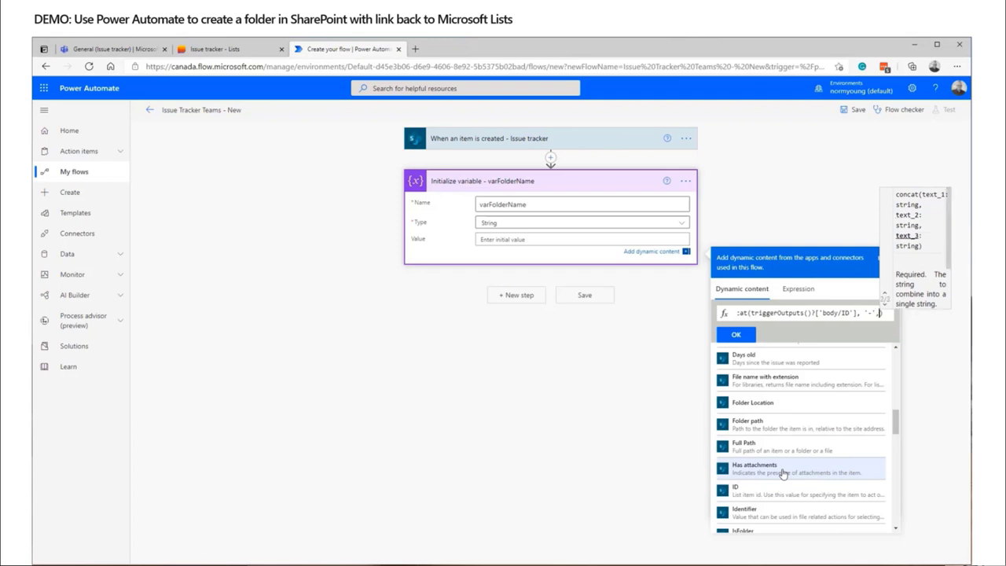
{"action": "scroll", "coordinate": [782, 474], "scroll_direction": "down", "scroll_amount": 5}
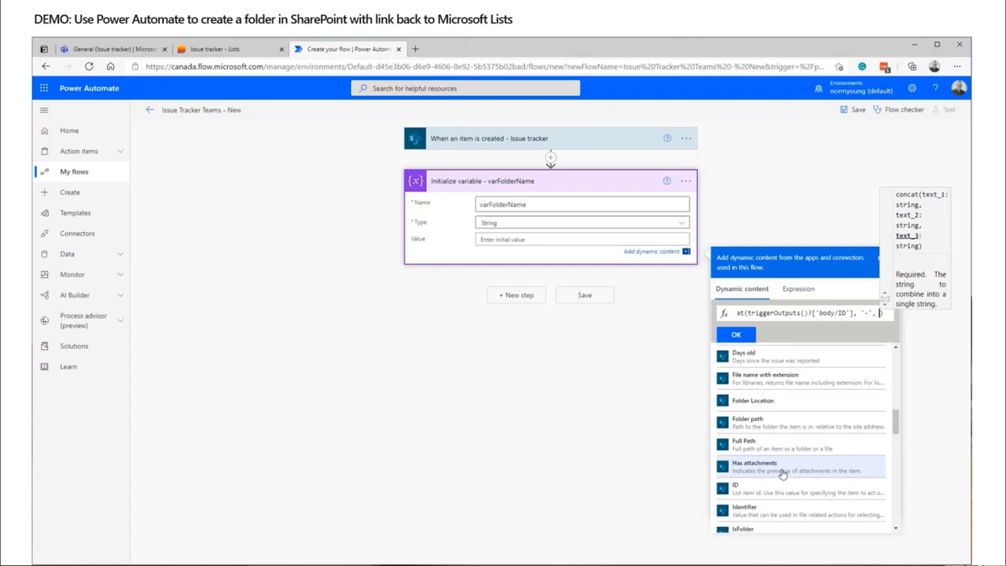
{"action": "scroll", "coordinate": [780, 476], "scroll_direction": "down", "scroll_amount": 3}
{"action": "left_click", "coordinate": [769, 498]}
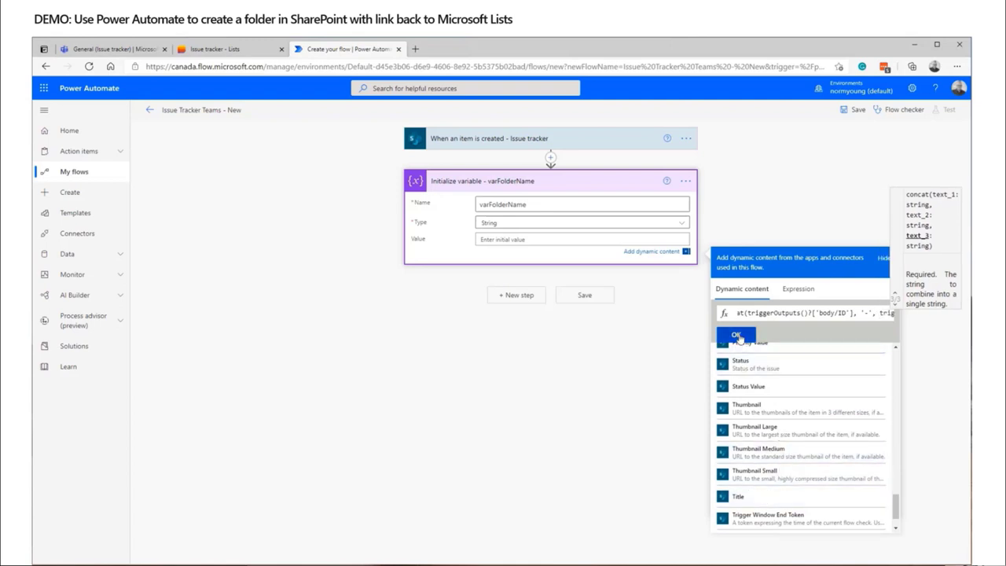
{"action": "left_click", "coordinate": [739, 337]}
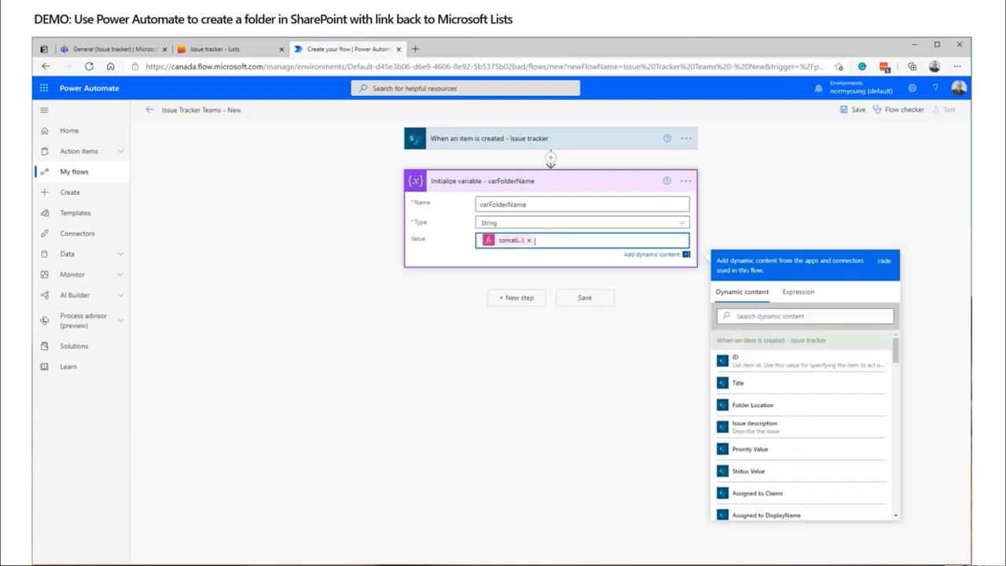
{"action": "left_click", "coordinate": [550, 330]}
- Add the SharePoint 'Create new folder' action after the variable step and begin renaming it
{"action": "left_click", "coordinate": [530, 298]}
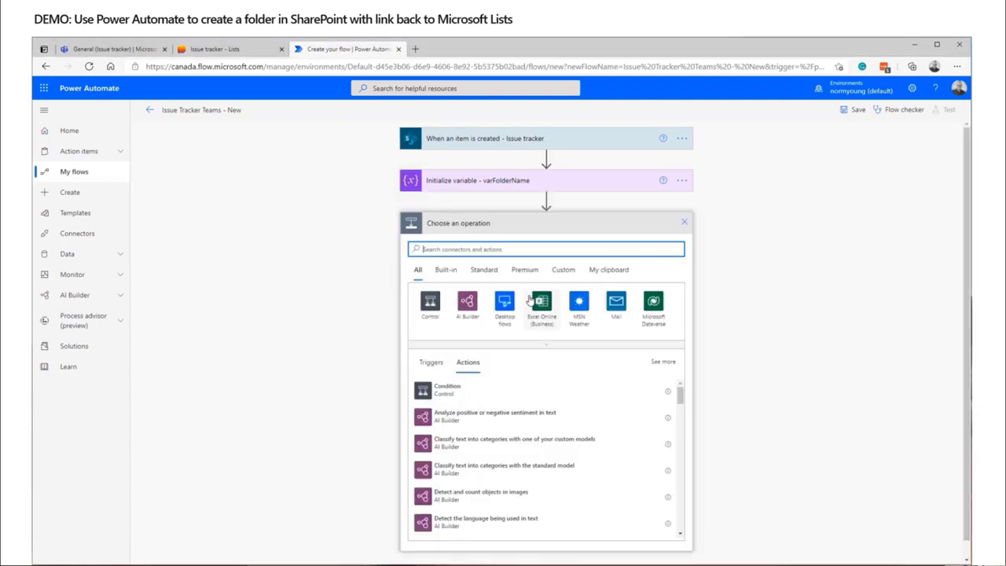
{"action": "type", "text": "sh"}
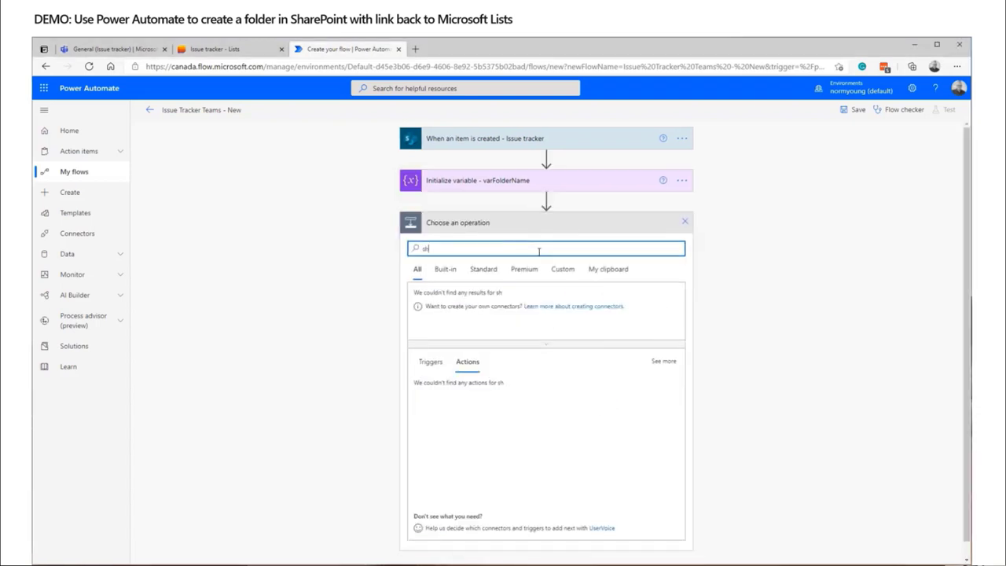
{"action": "type", "text": "arepoint c"}
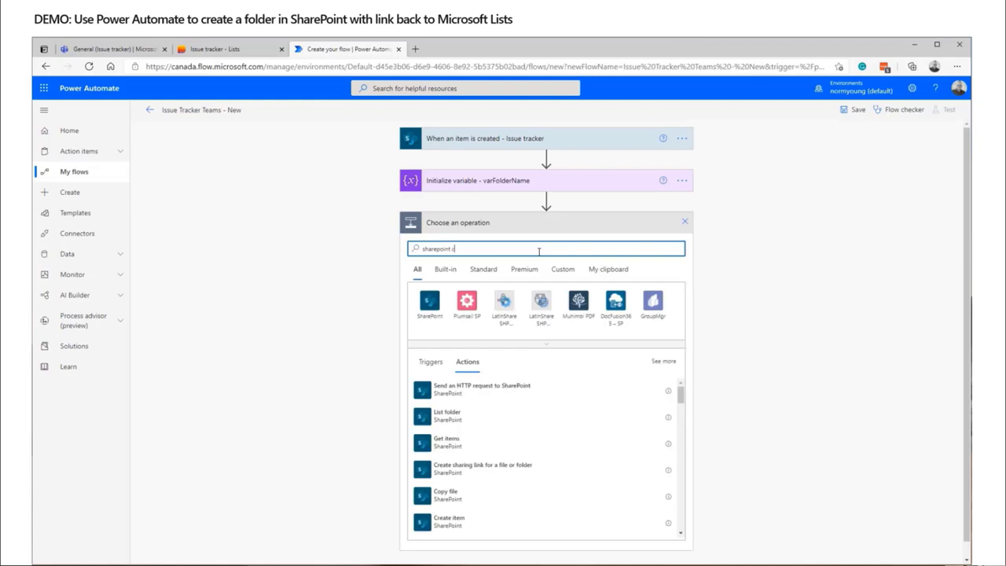
{"action": "type", "text": "reate folder"}
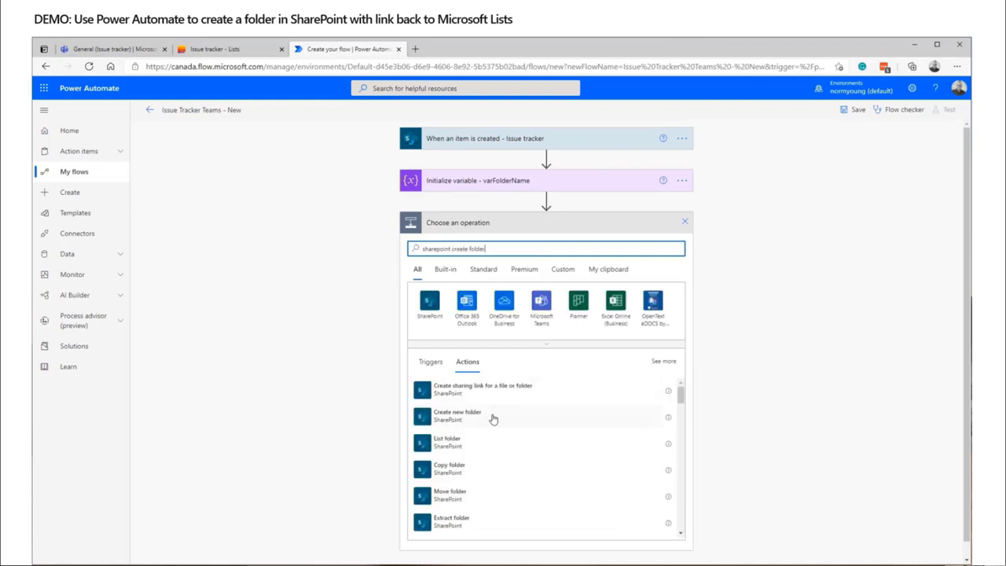
{"action": "left_click", "coordinate": [493, 419]}
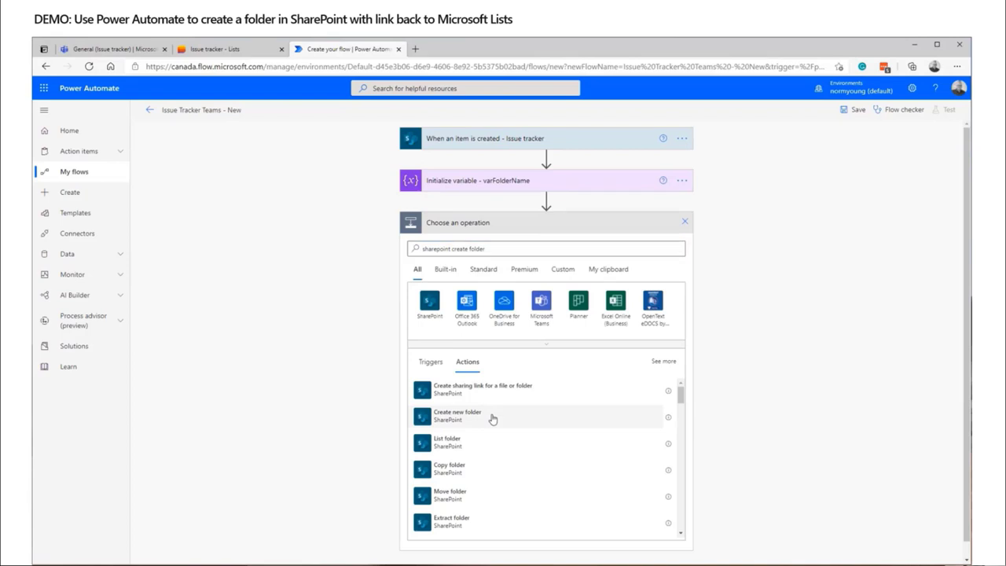
{"action": "left_click", "coordinate": [687, 226]}
{"action": "left_click", "coordinate": [710, 236]}
{"action": "left_click", "coordinate": [633, 224]}
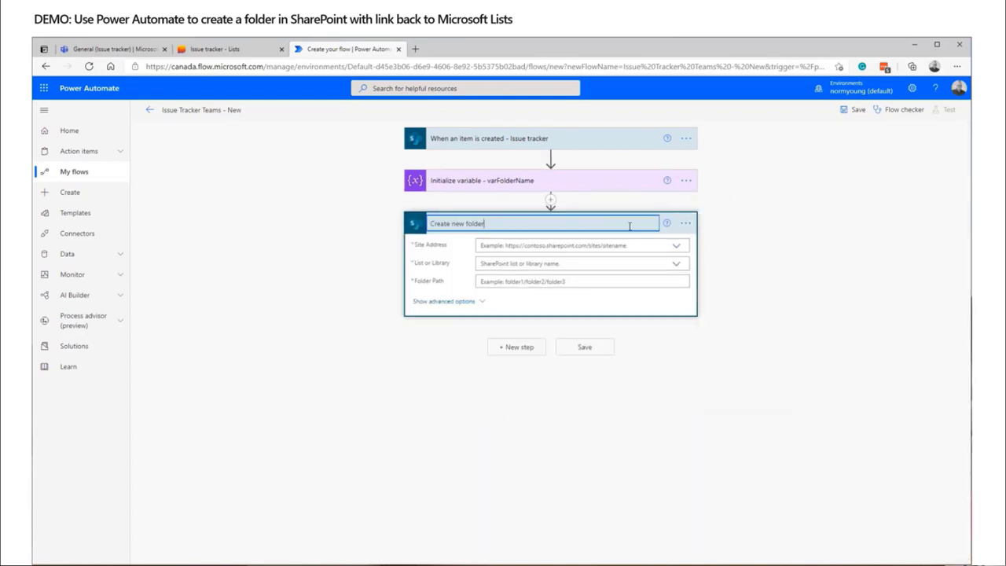
- Title the step 'Create new folder - Issue tracker' and paste the Issuetracker79 custom site address
{"action": "type", "text": "- Issue tracker"}
{"action": "key", "text": "Return"}
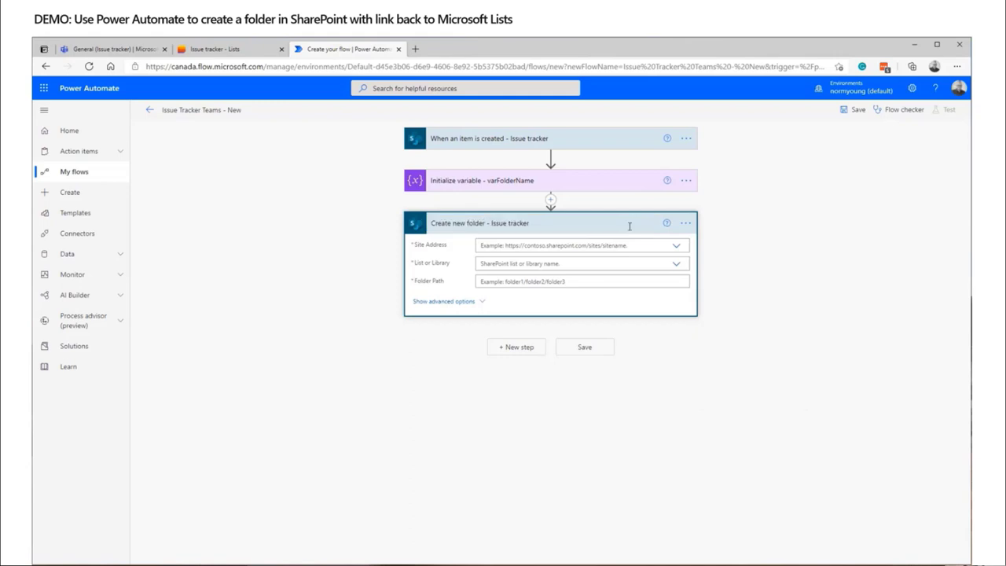
{"action": "left_click", "coordinate": [674, 246]}
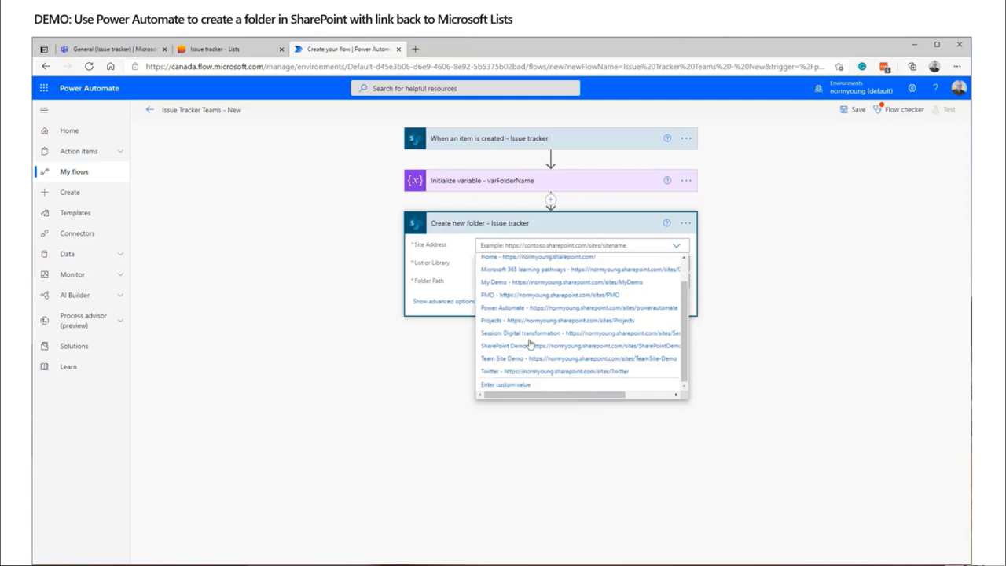
{"action": "left_click", "coordinate": [511, 383]}
{"action": "type", "text": "https://normyoung.sharepoint.com/sites/Issuetracker79"}
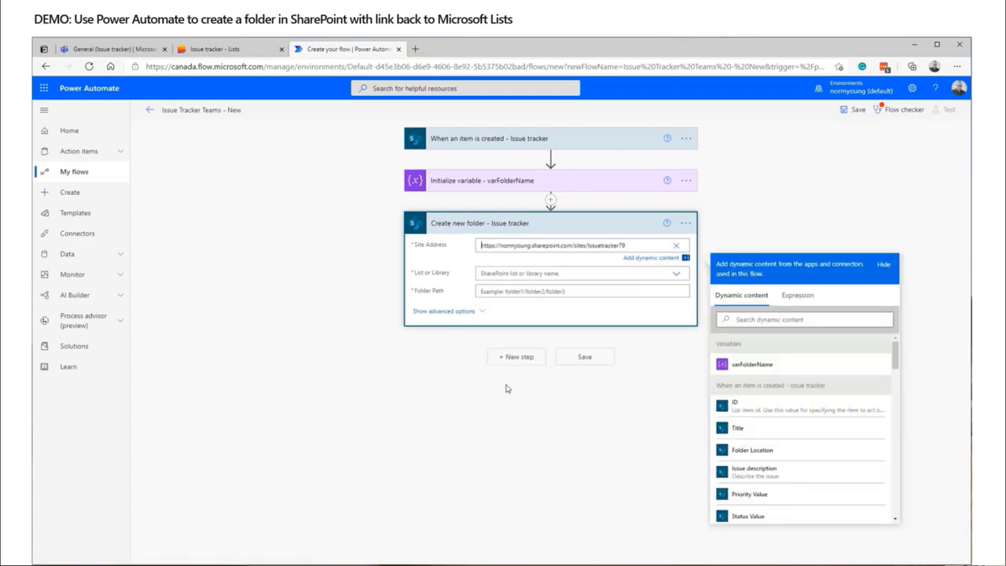
- Target the Documents library with folder path General/varFolderName and save the flow
{"action": "left_click", "coordinate": [676, 276]}
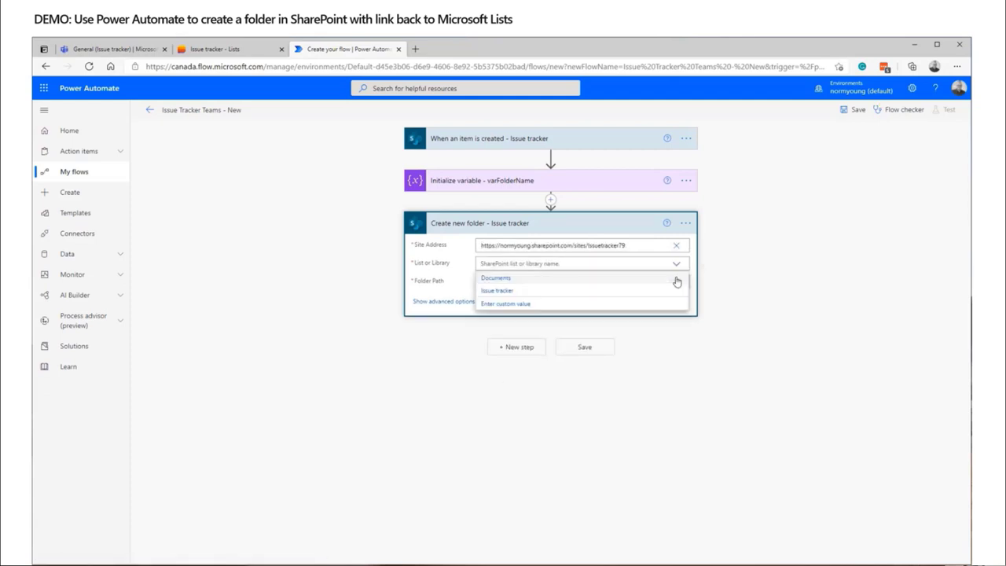
{"action": "left_click", "coordinate": [497, 279]}
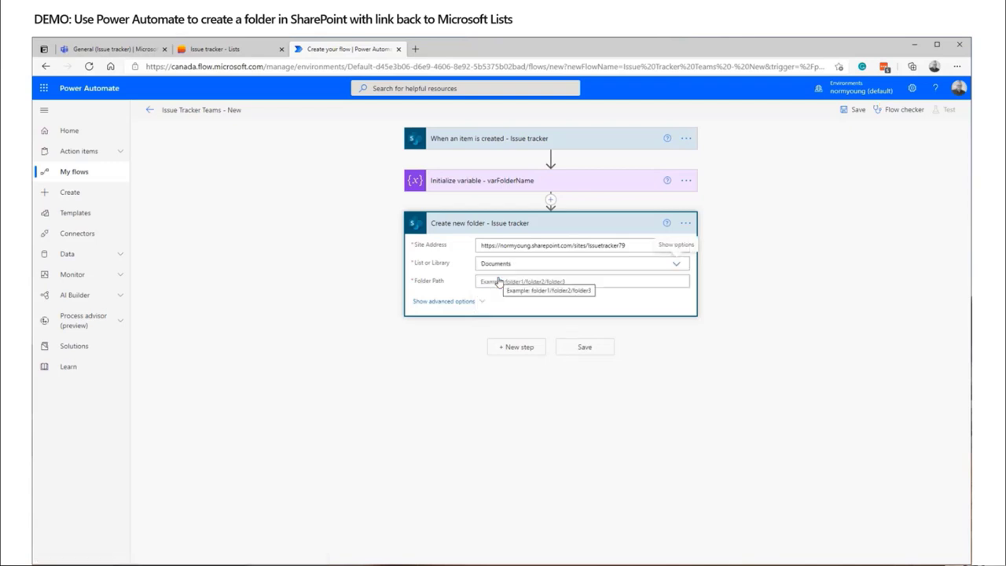
{"action": "left_click", "coordinate": [498, 281]}
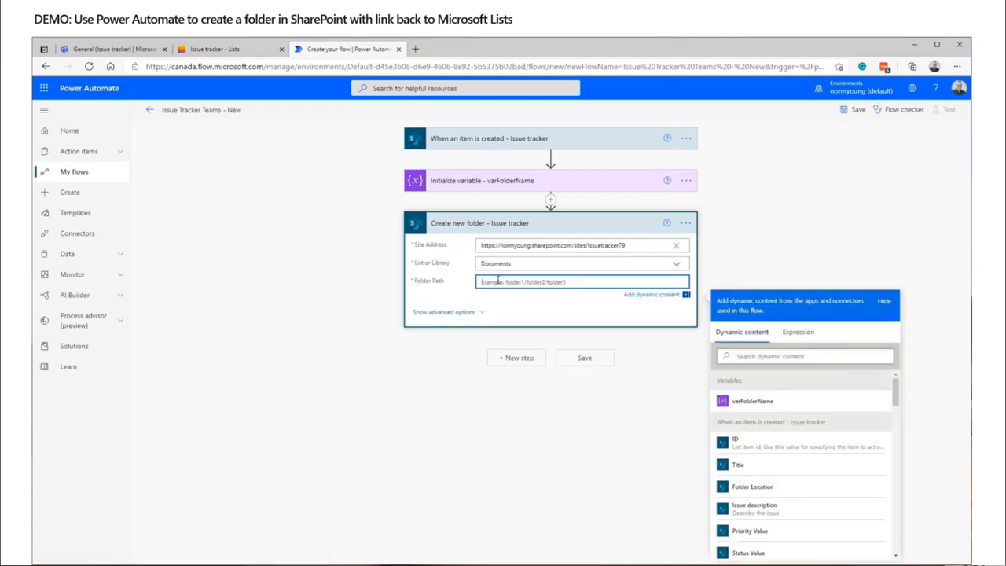
{"action": "type", "text": "General/"}
{"action": "left_click", "coordinate": [752, 402]}
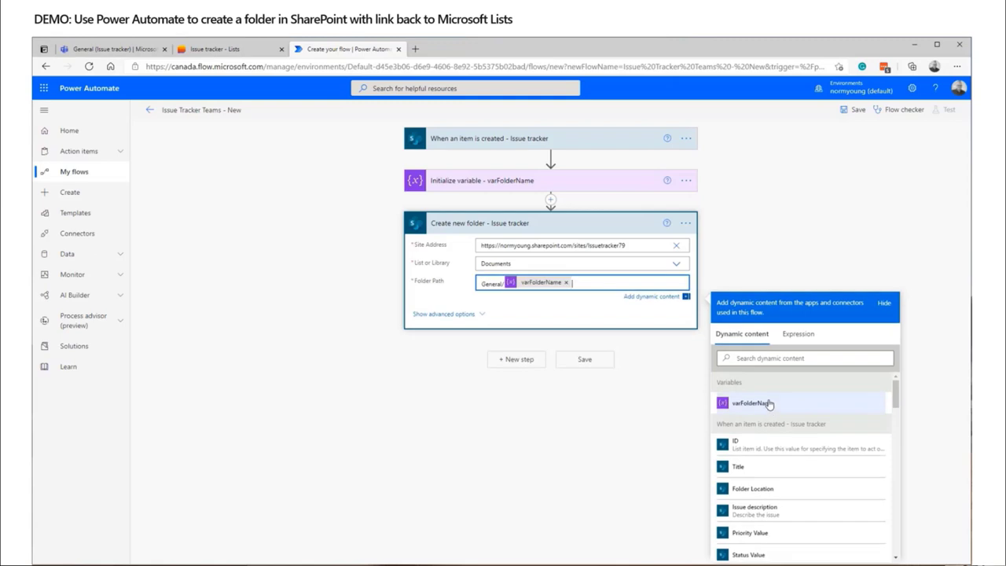
{"action": "left_click", "coordinate": [853, 110]}
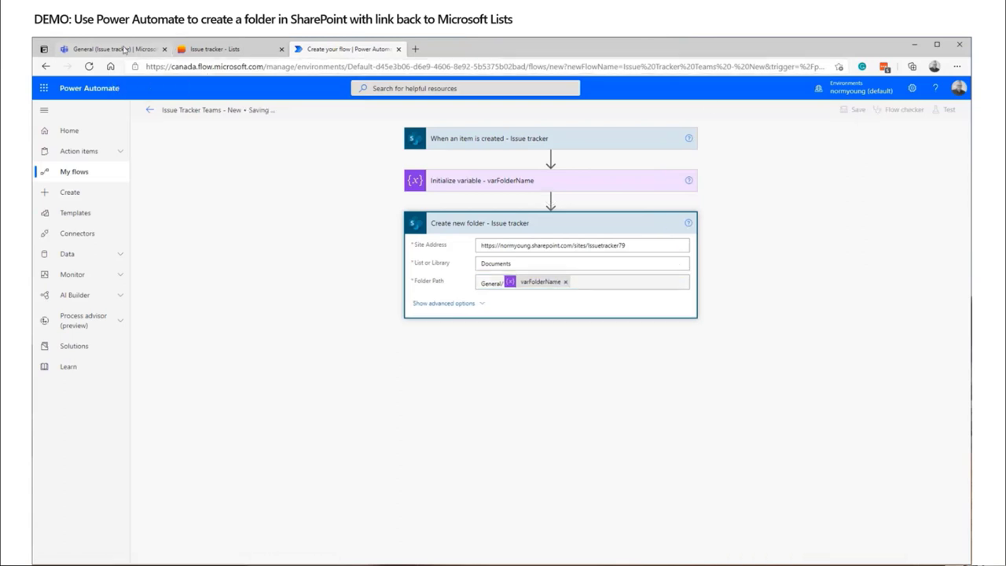
- Open the Issue tracker channel's Files in SharePoint to view the General folder
{"action": "left_click", "coordinate": [118, 48]}
{"action": "left_click", "coordinate": [343, 116]}
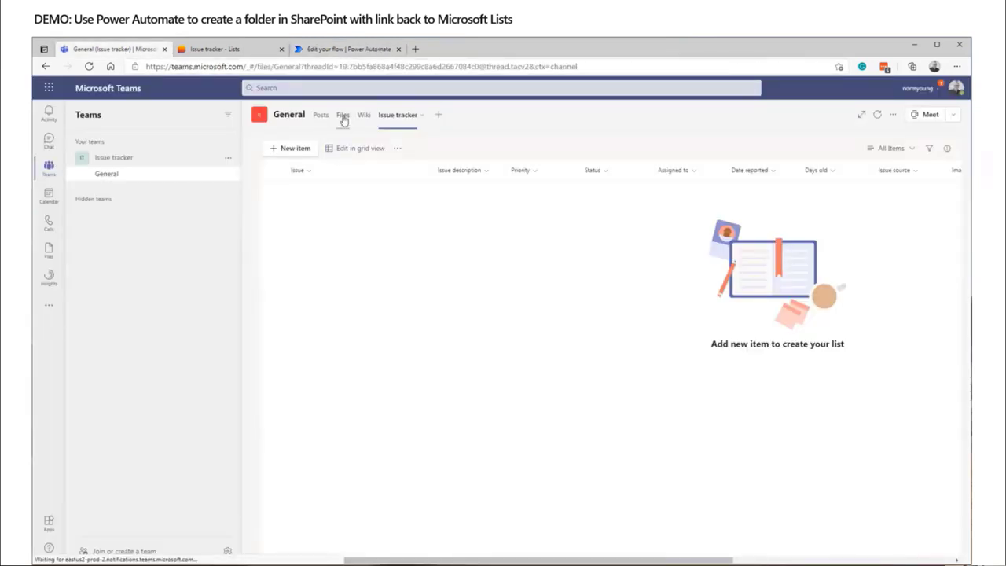
{"action": "left_click", "coordinate": [637, 140]}
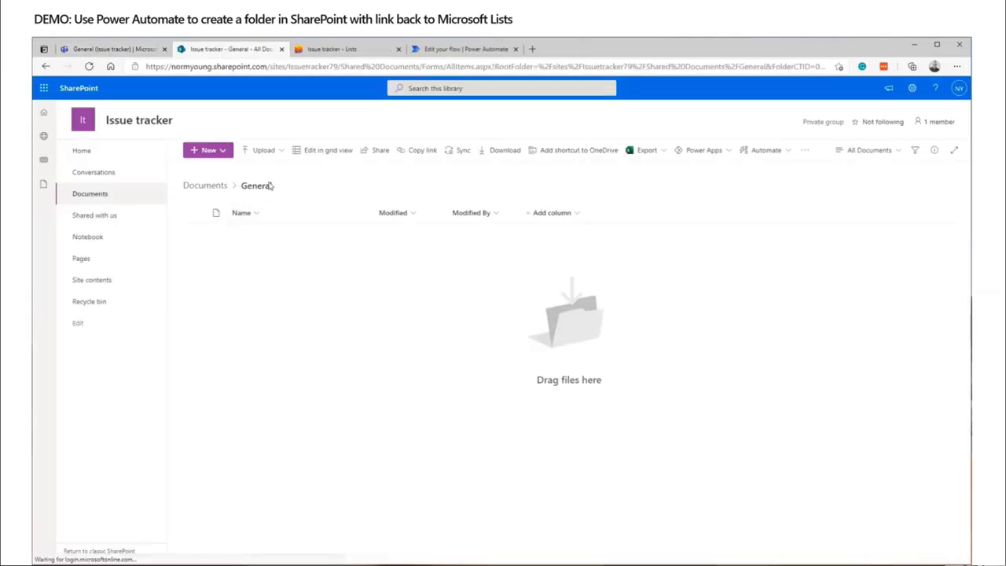
- Start a manual flow test, then go to the Issue tracker list to trigger it
{"action": "left_click", "coordinate": [460, 49]}
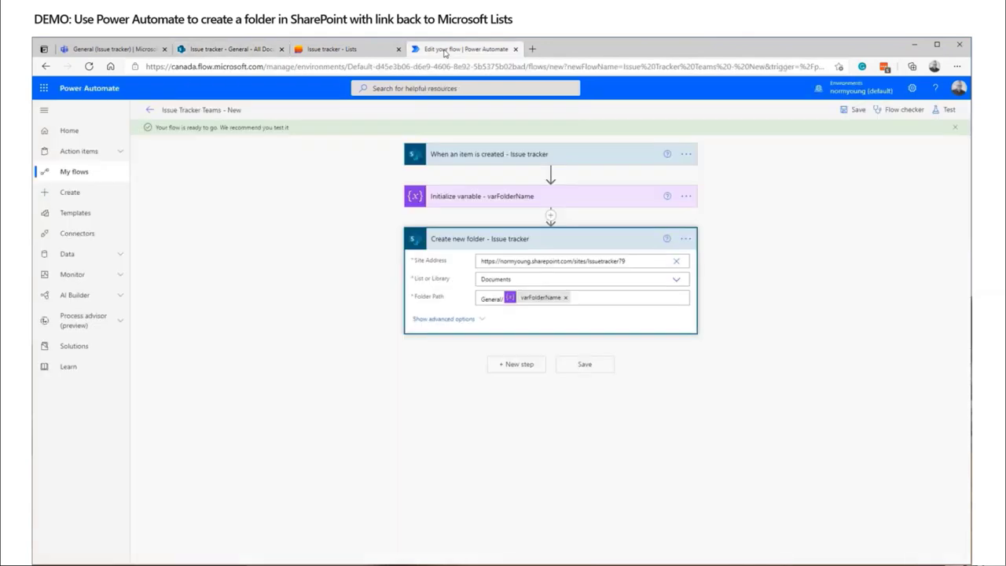
{"action": "left_click", "coordinate": [945, 110]}
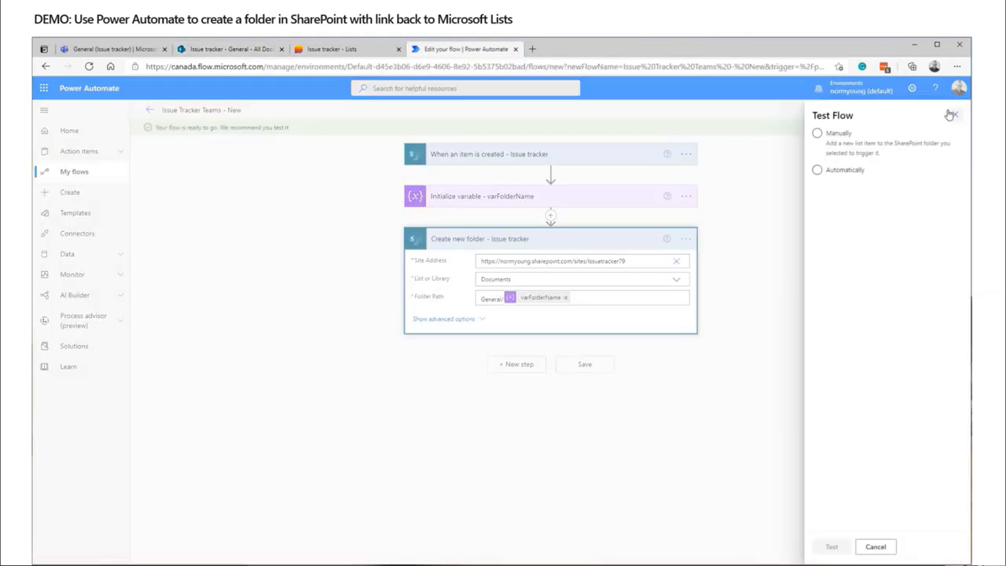
{"action": "left_click", "coordinate": [834, 546]}
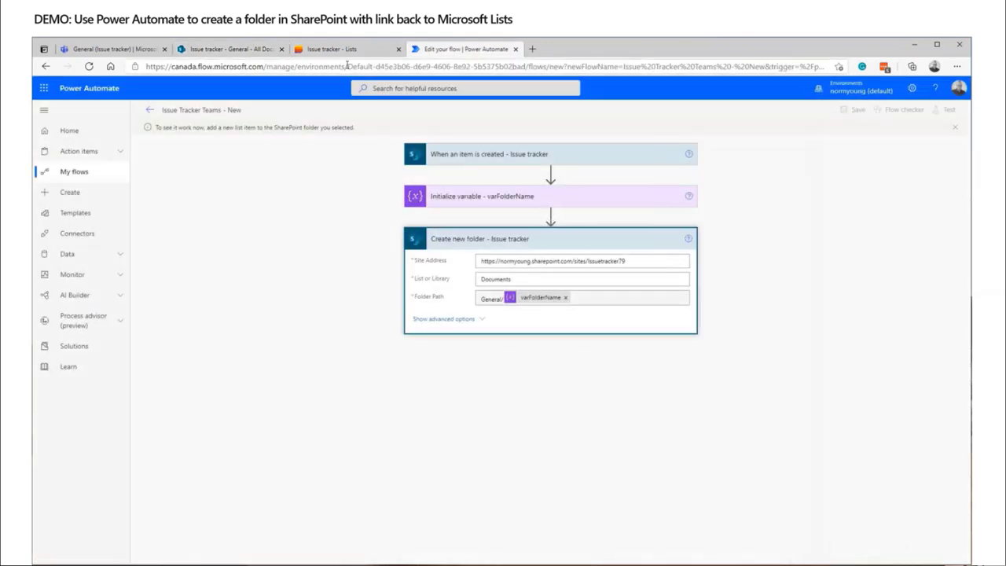
{"action": "left_click", "coordinate": [342, 50]}
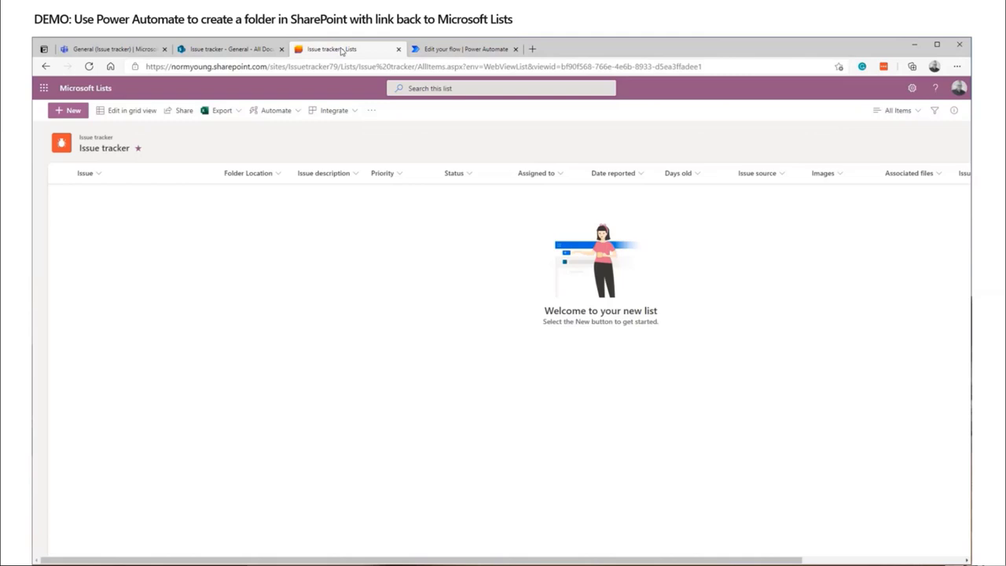
- Add and save a new list item titled 'Test Issue'
{"action": "left_click", "coordinate": [69, 110]}
{"action": "type", "text": "Tes"}
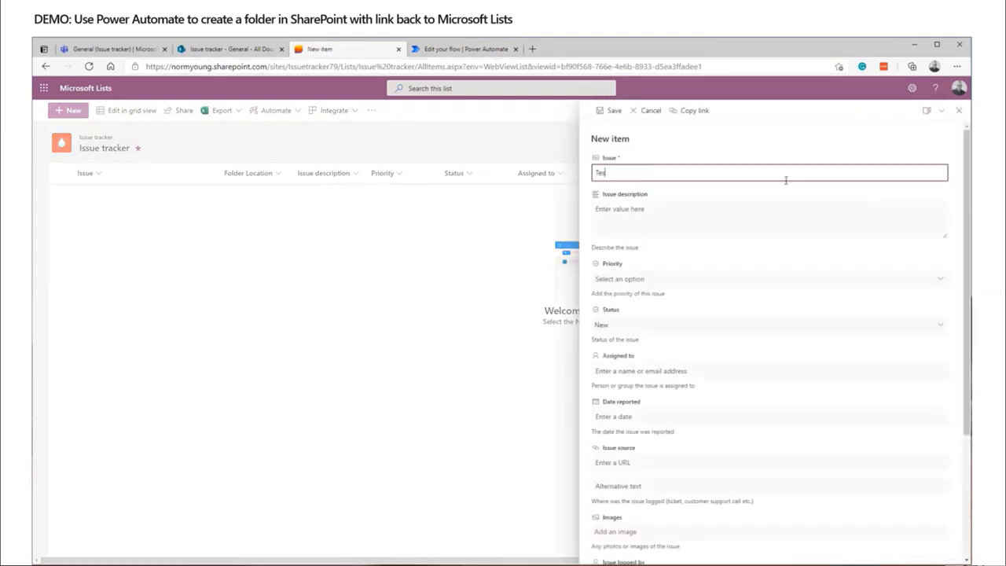
{"action": "type", "text": "t Issue"}
{"action": "left_click", "coordinate": [612, 110]}
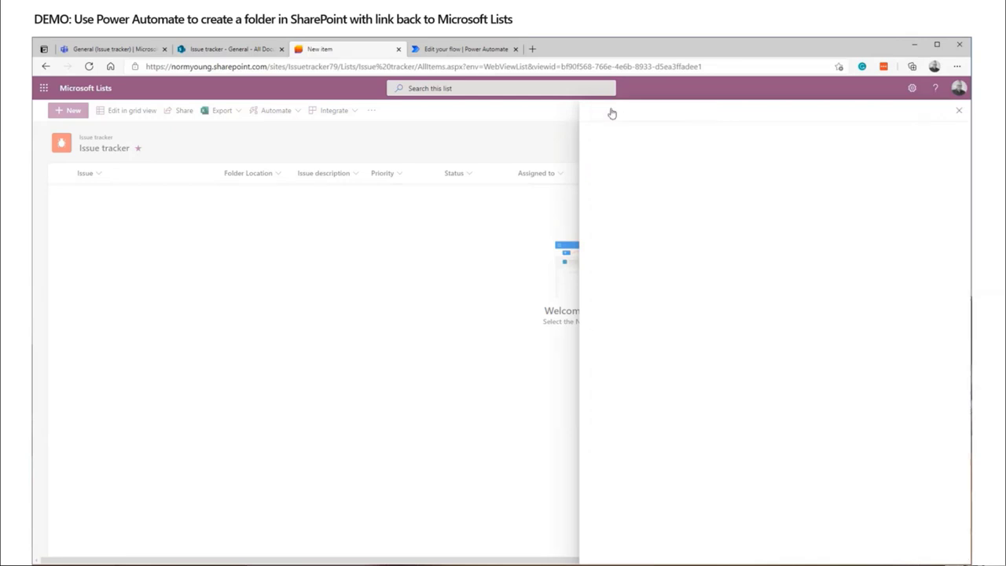
- Confirm the successful run and the 1-Test Issue folder in Documents, then reopen the flow for editing
{"action": "left_click", "coordinate": [465, 50]}
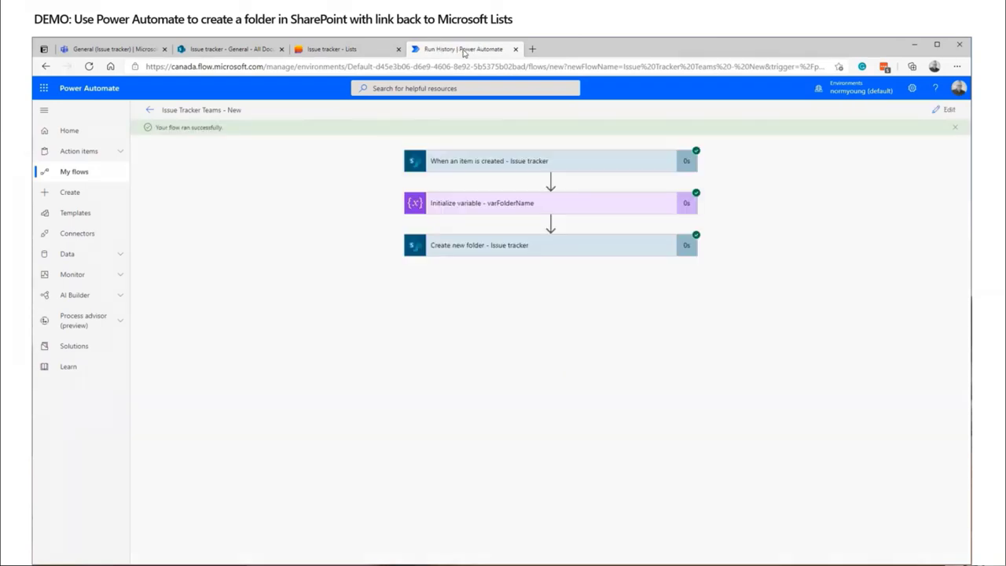
{"action": "left_click", "coordinate": [248, 50]}
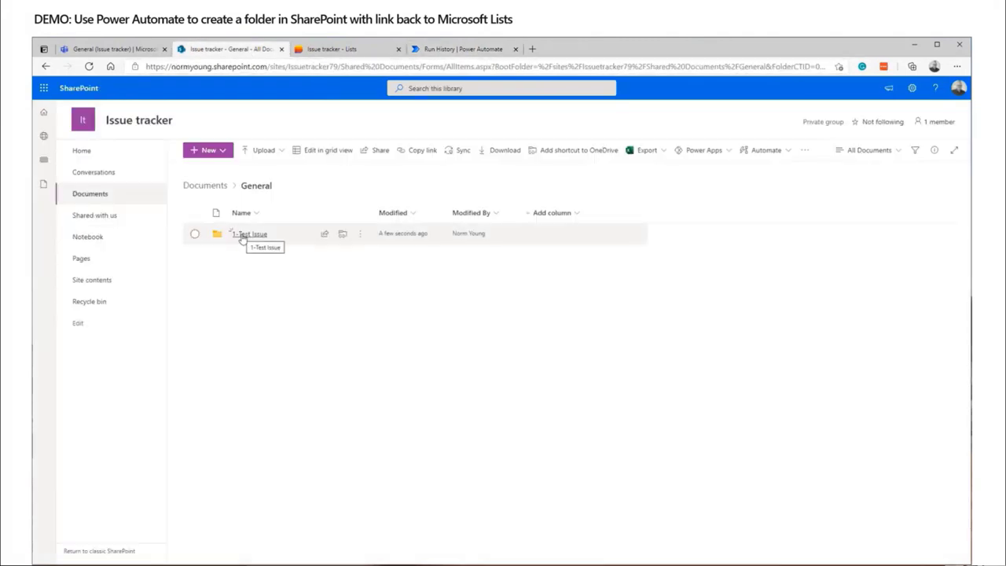
{"action": "left_click", "coordinate": [462, 49]}
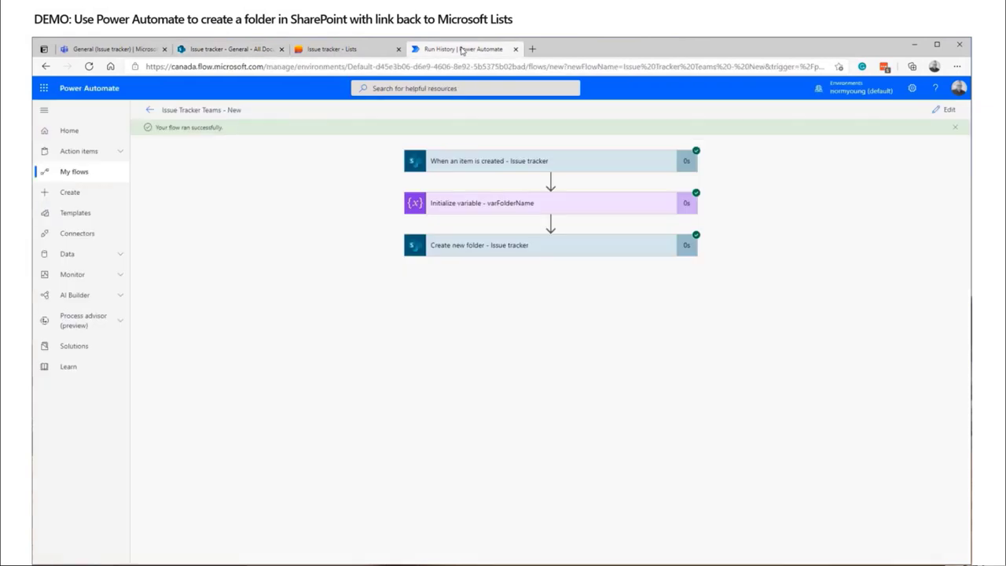
{"action": "left_click", "coordinate": [946, 110]}
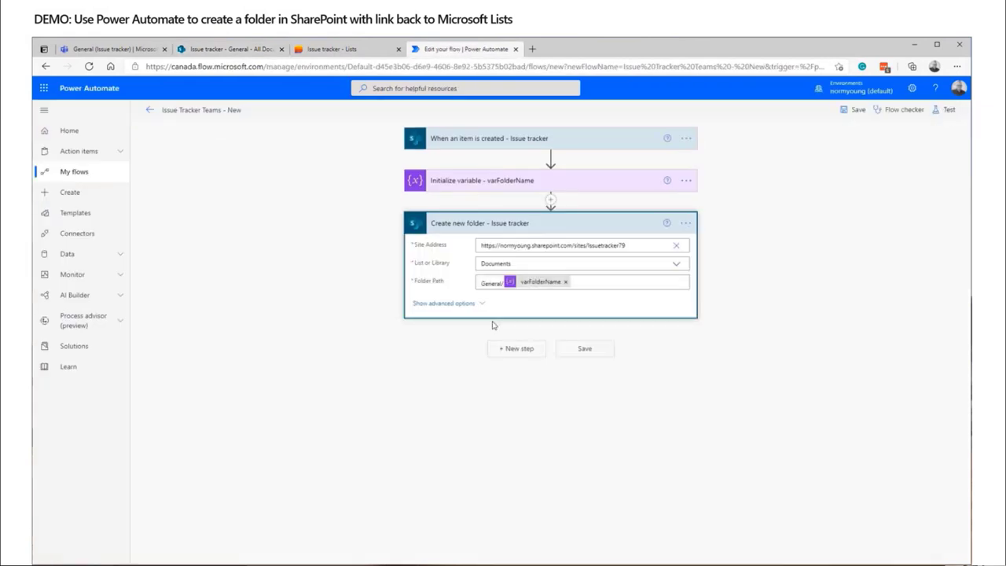
- Add a 'Send an HTTP request to SharePoint' action after Create new folder
{"action": "left_click", "coordinate": [519, 348]}
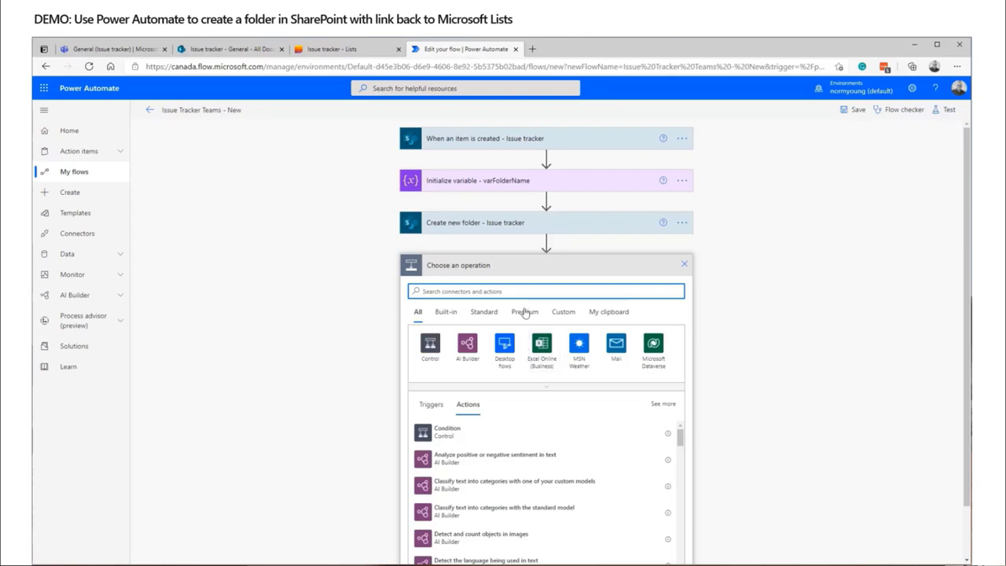
{"action": "type", "text": "sharepoint"}
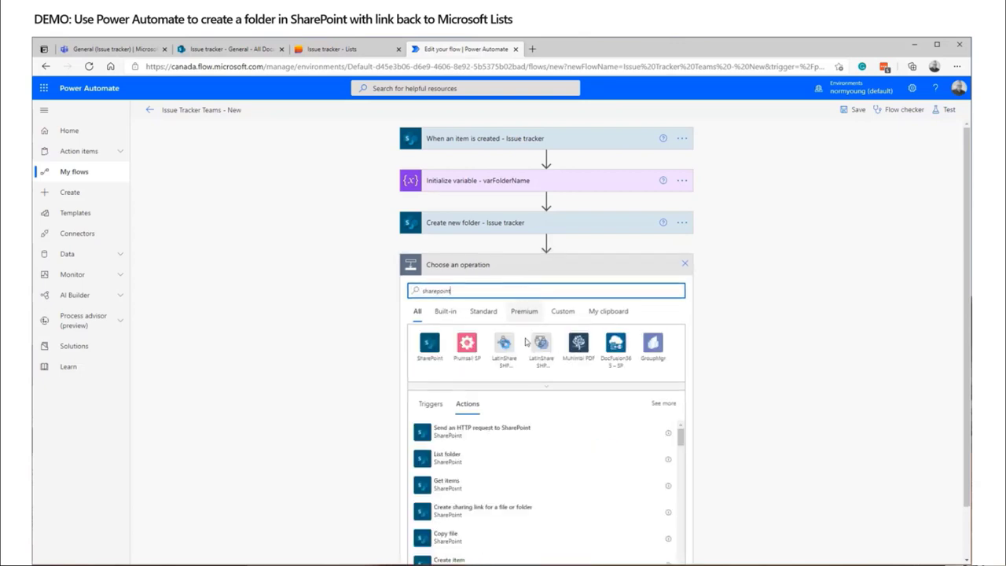
{"action": "left_click", "coordinate": [506, 434]}
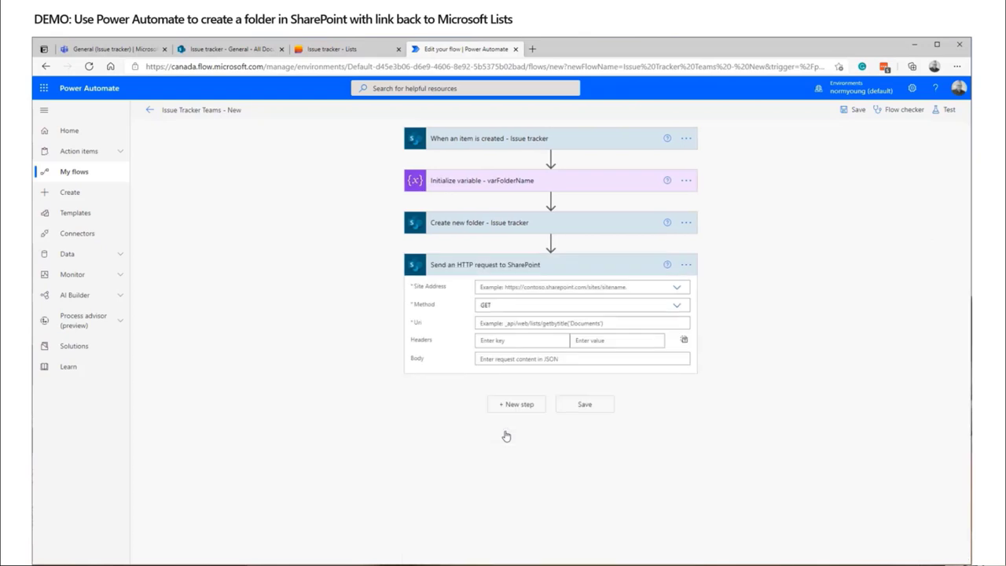
- Rename the step by appending ' - Issue tracker (Folder Location)' to its title
{"action": "left_click", "coordinate": [686, 265]}
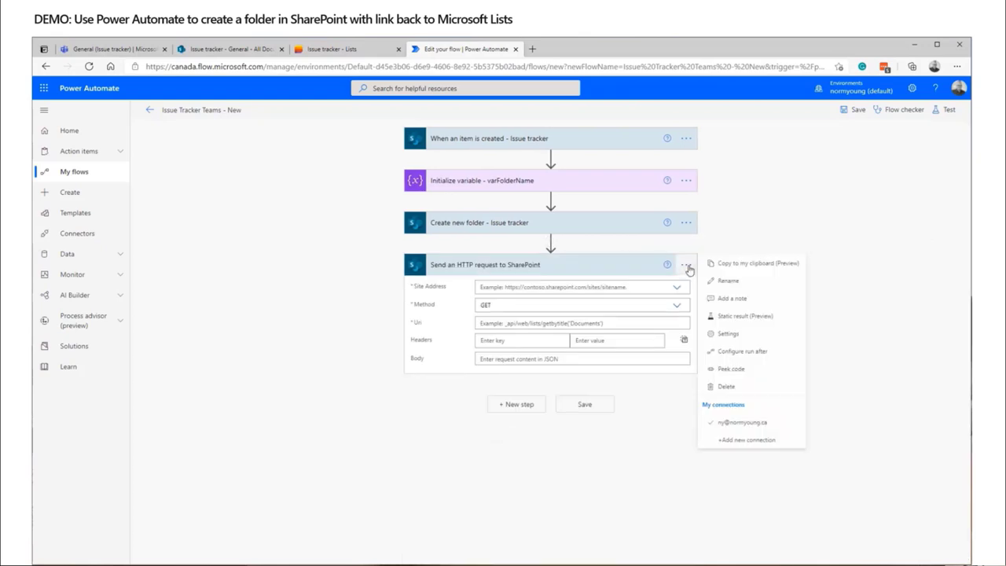
{"action": "left_click", "coordinate": [725, 281]}
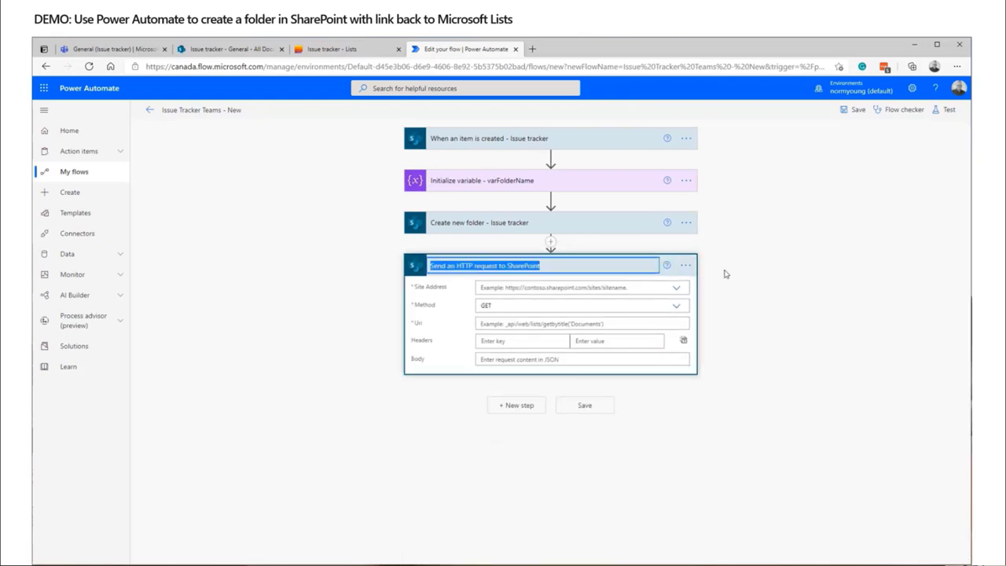
{"action": "key", "text": "End"}
{"action": "type", "text": "- Issue"}
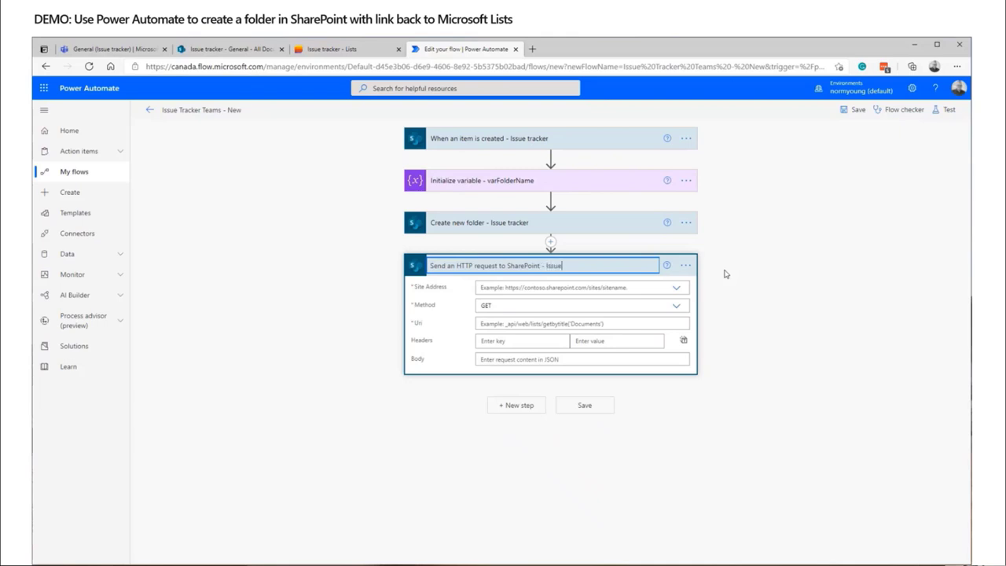
{"action": "type", "text": " tracker (Folder Location)"}
{"action": "left_click", "coordinate": [725, 273]}
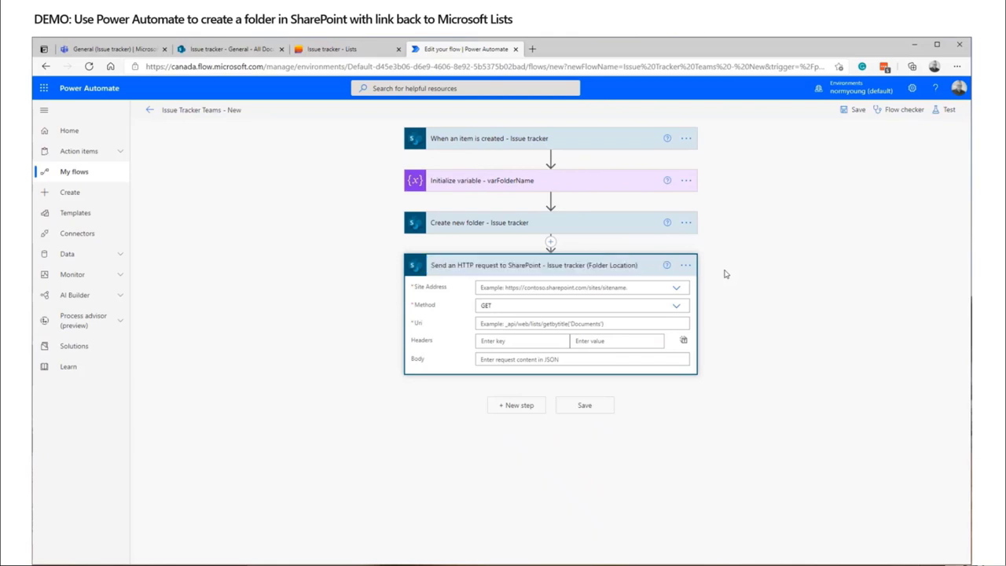
- Set Site Address to the custom Issuetracker79 site URL and Method to POST
{"action": "left_click", "coordinate": [677, 290]}
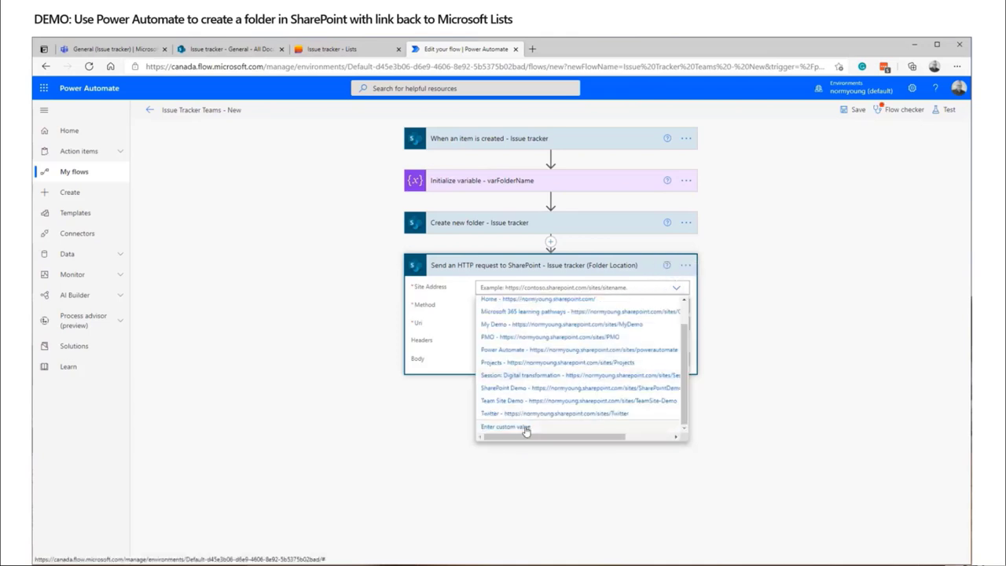
{"action": "left_click", "coordinate": [507, 427]}
{"action": "type", "text": "https://normyoung.sharepoint.com/sites/Issuetracker79"}
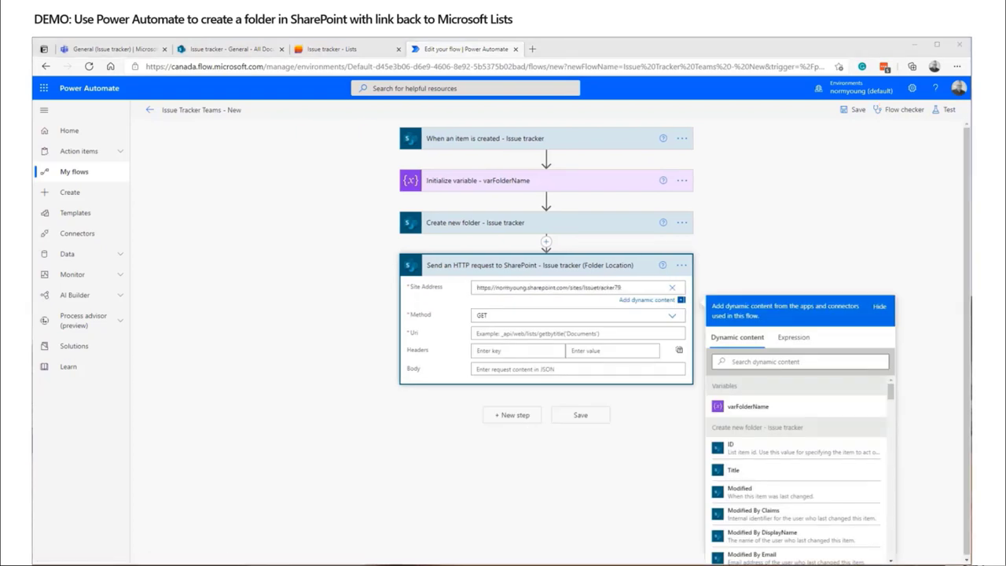
{"action": "left_click", "coordinate": [672, 316]}
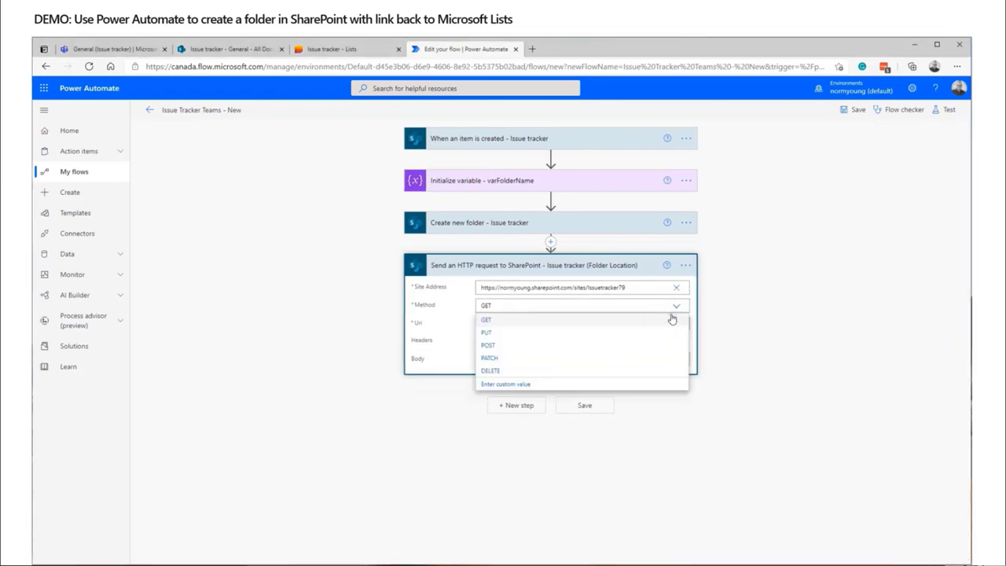
{"action": "left_click", "coordinate": [488, 345]}
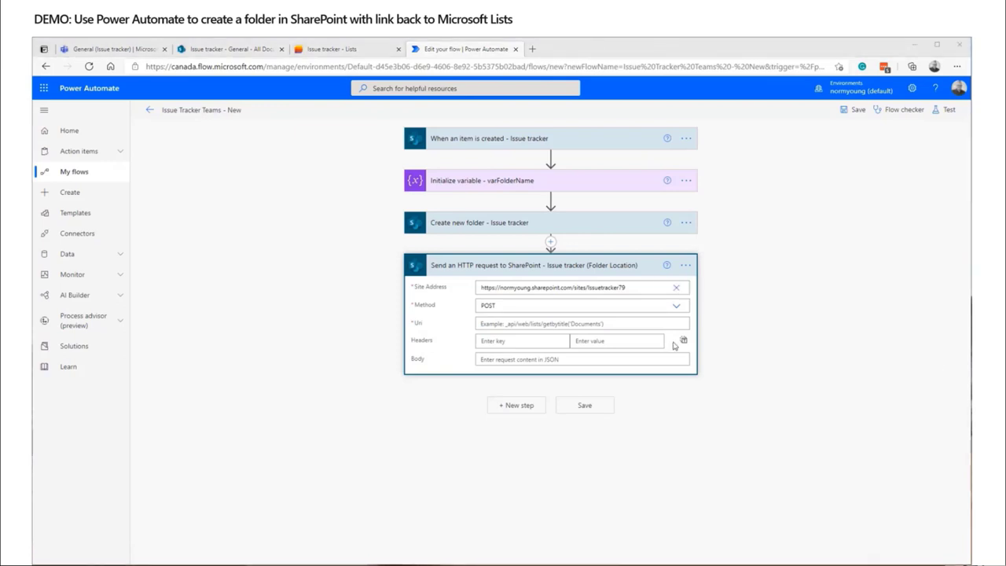
{"action": "left_click", "coordinate": [515, 324]}
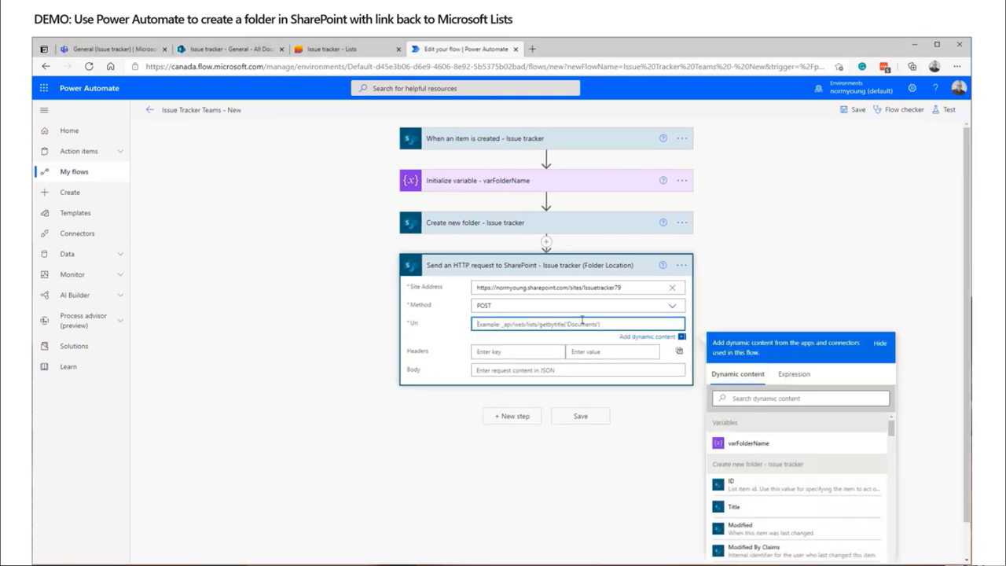
- Set the Uri to _api/web/lists/GetByTitle('Issue tracker')/items(ID) using the trigger's ID token
{"action": "type", "text": "_api/web/lists/GetByTitle('Issue tracker')/items()"}
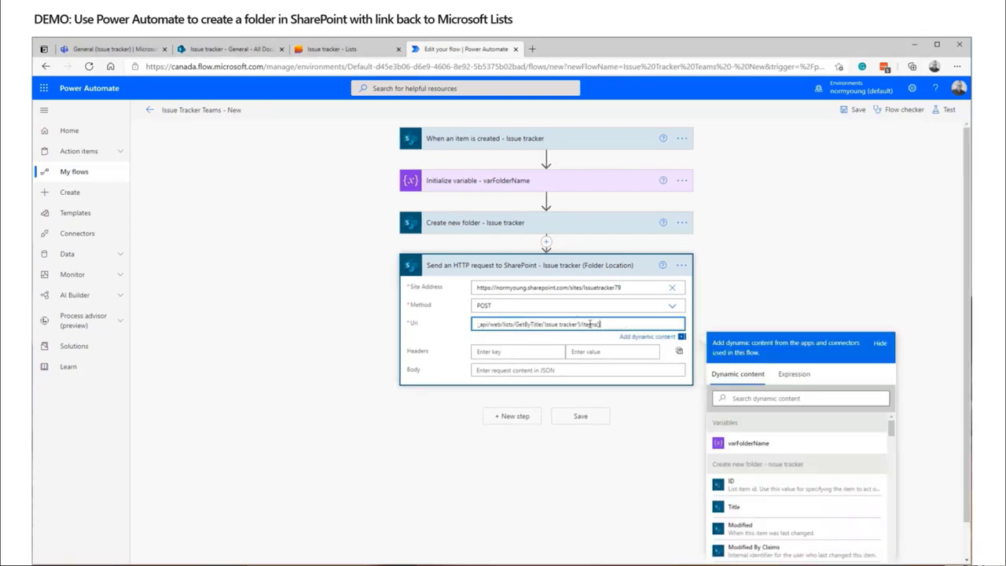
{"action": "key", "text": "BackSpace"}
{"action": "key", "text": "BackSpace"}
{"action": "type", "text": "()"}
{"action": "left_click", "coordinate": [751, 398]}
{"action": "type", "text": "id"}
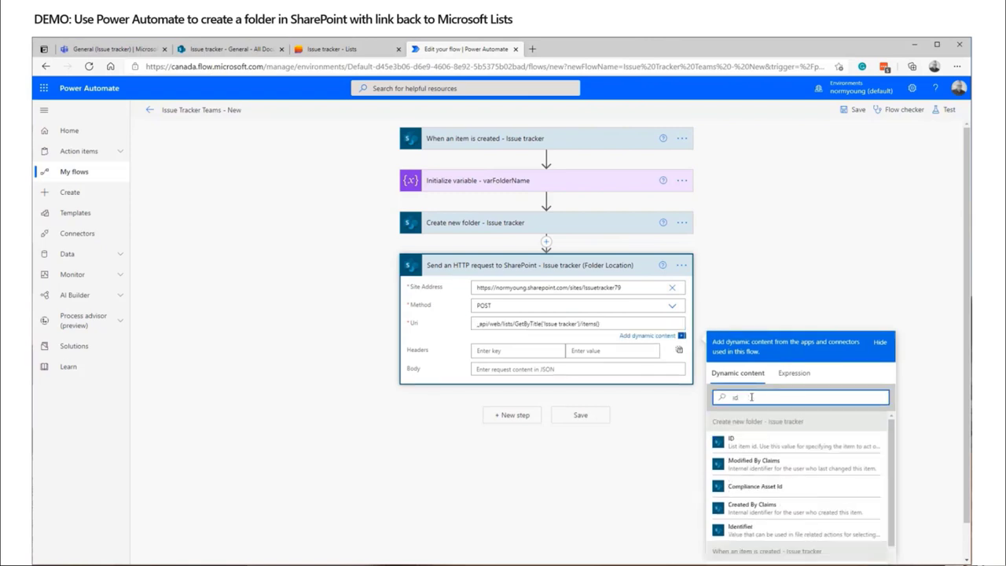
{"action": "scroll", "coordinate": [792, 476], "scroll_direction": "down", "scroll_amount": 2}
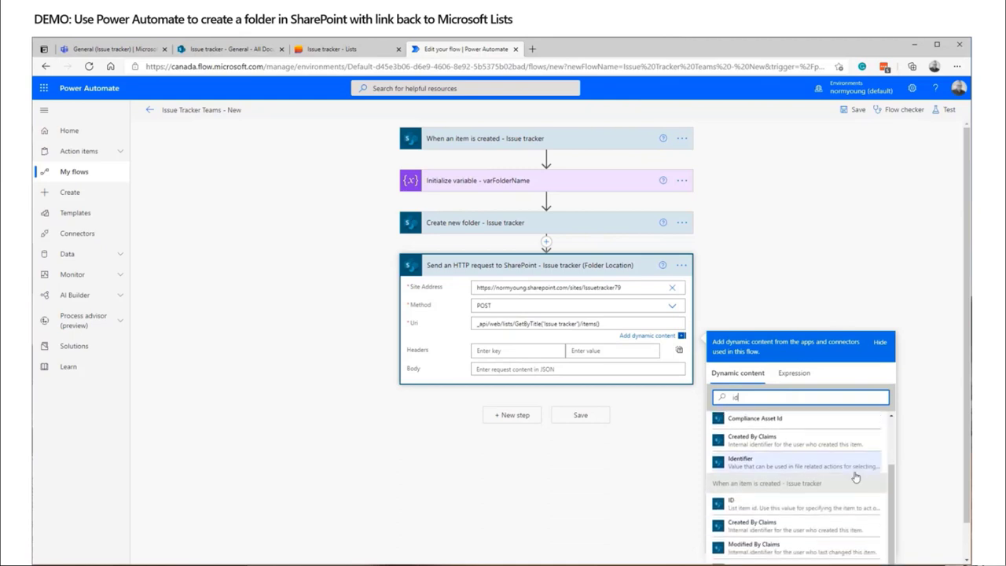
{"action": "left_click", "coordinate": [773, 505]}
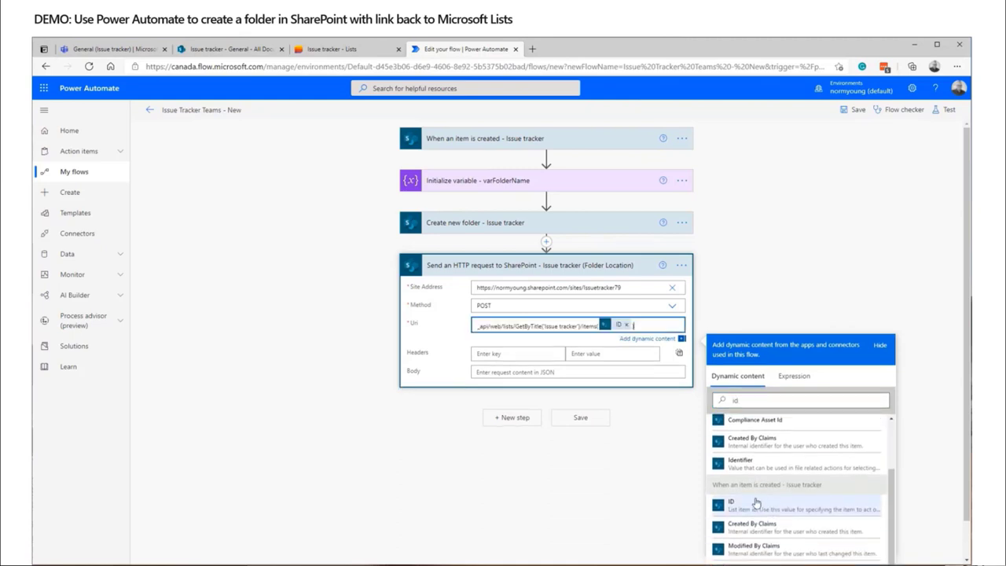
- Switch Headers to JSON and paste the MERGE headers with IF-MATCH "*"
{"action": "left_click", "coordinate": [679, 353]}
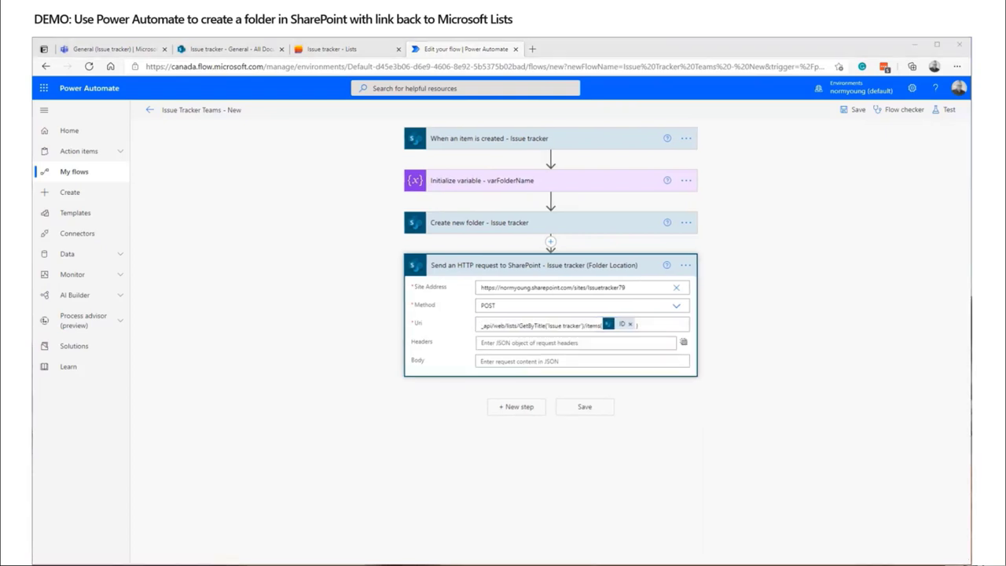
{"action": "left_click", "coordinate": [516, 344]}
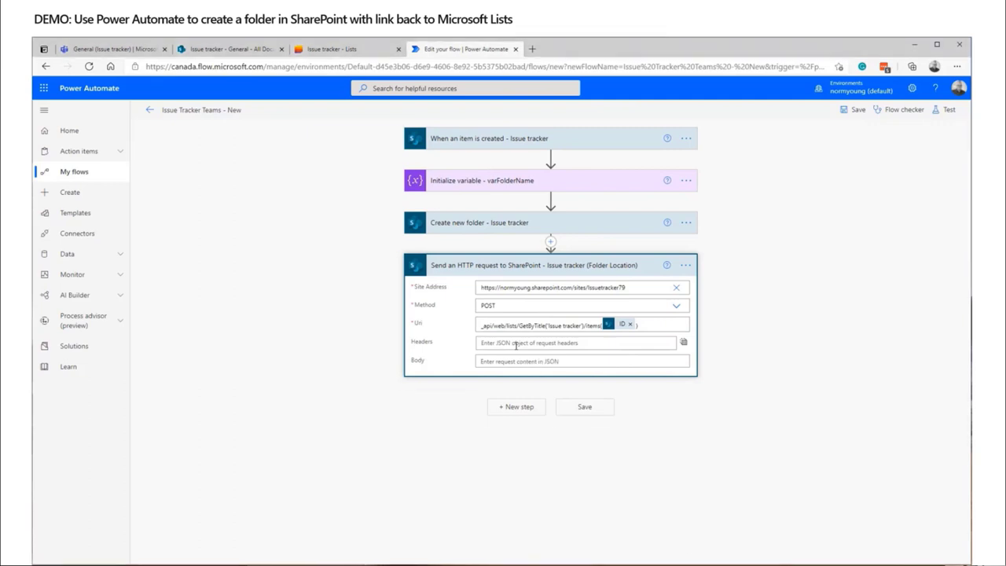
{"action": "left_click", "coordinate": [516, 344]}
{"action": "type", "text": "{ \"Content-Type\": \"application/json;odata=verbose\", \"X-HTTP-Method\": \"MERGE\", \"IF-MATCH\": \"*\" }"}
{"action": "left_click", "coordinate": [482, 417]}
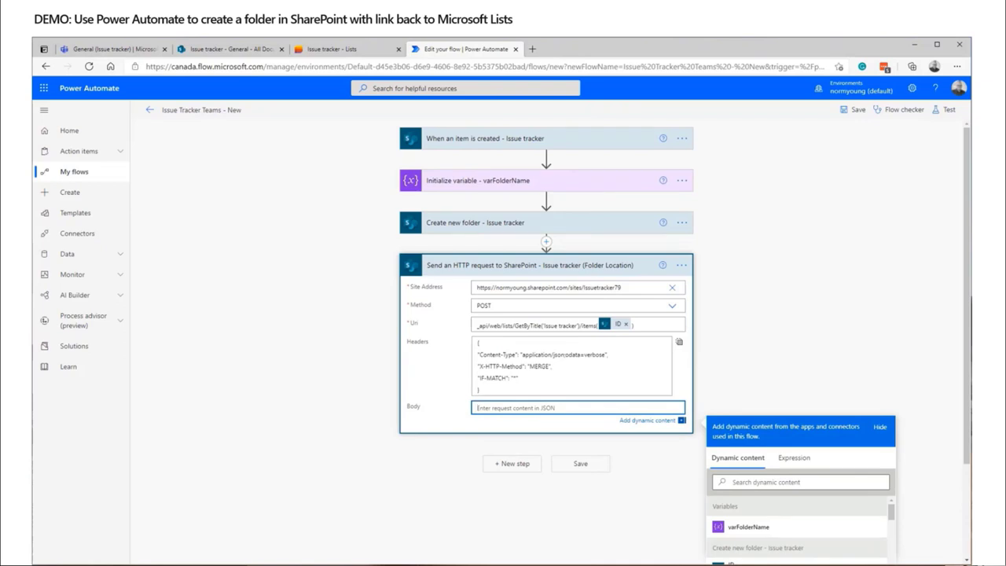
{"action": "key", "text": "alt+Tab"}
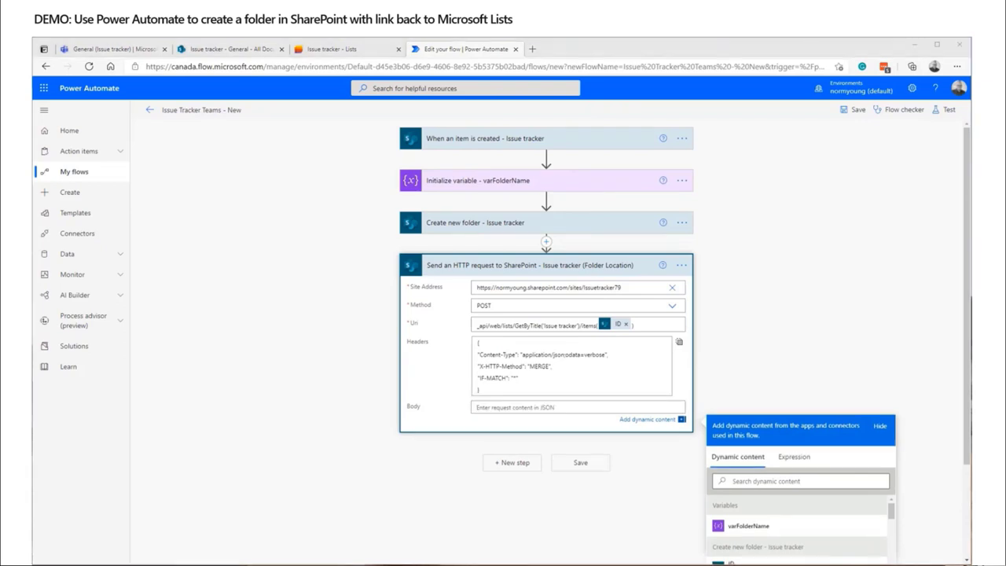
{"action": "left_click", "coordinate": [529, 406]}
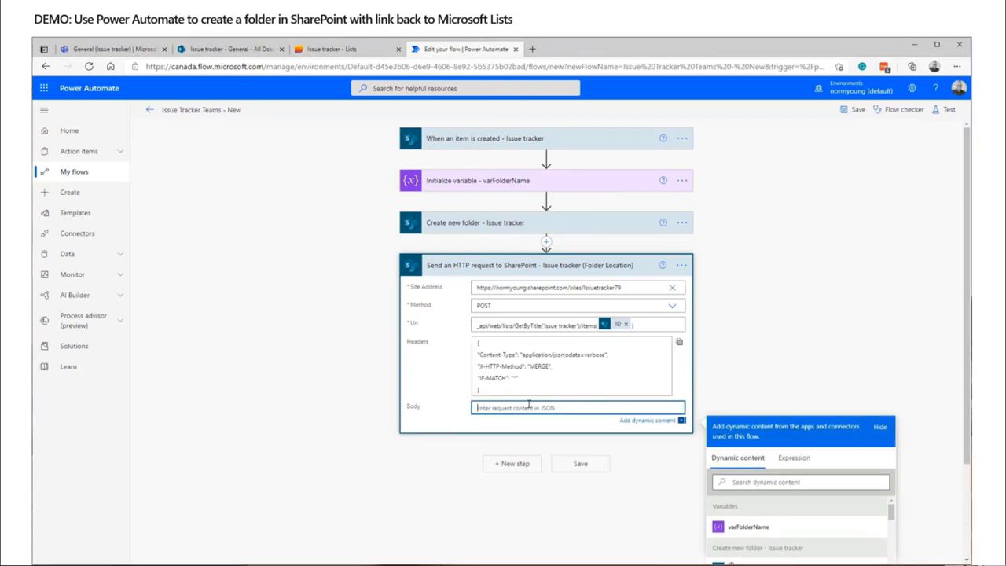